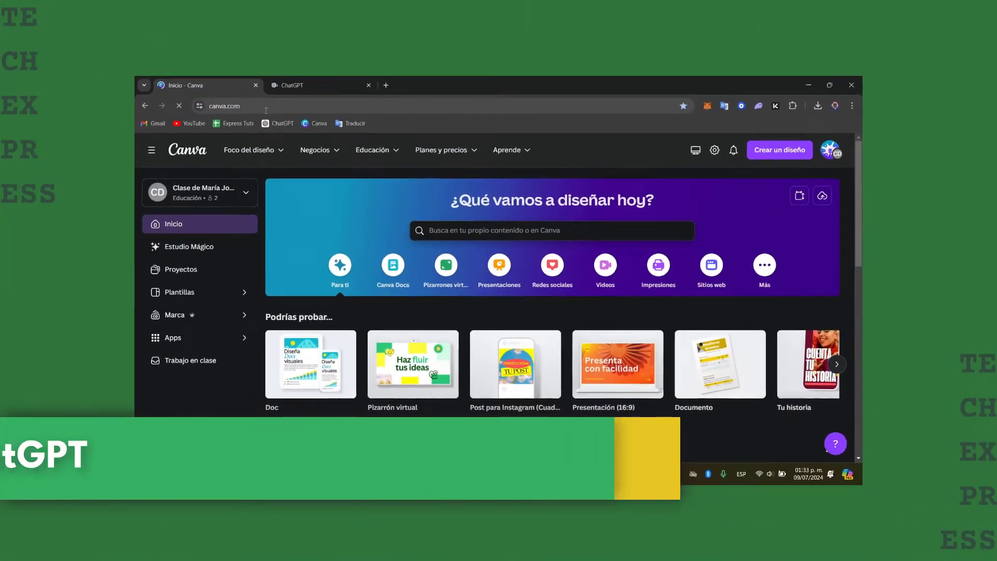
- Switch Canva's interface language from Spanish (Mexico) to English (US) in Settings, then return home
{"action": "left_click", "coordinate": [829, 150]}
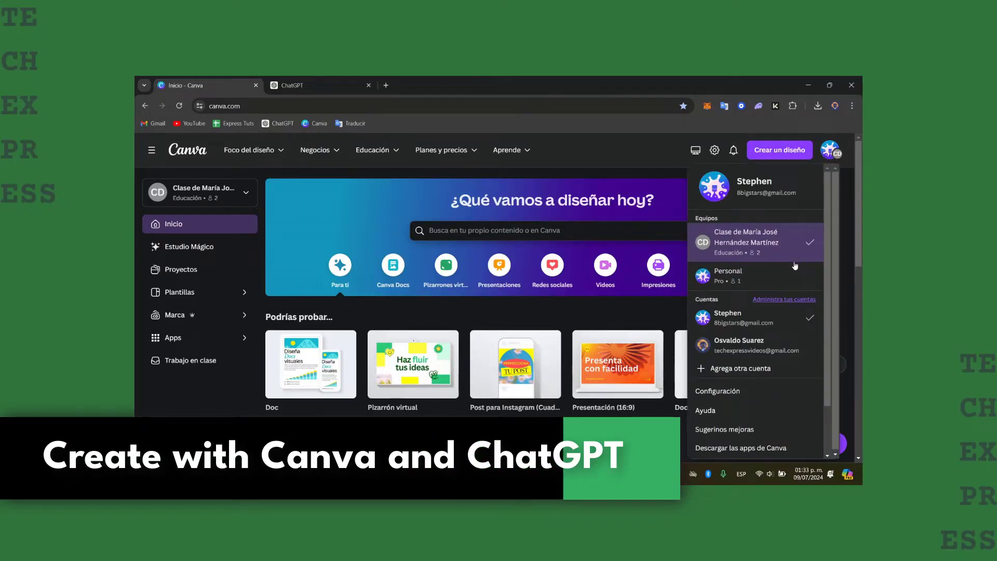
{"action": "left_click", "coordinate": [715, 150]}
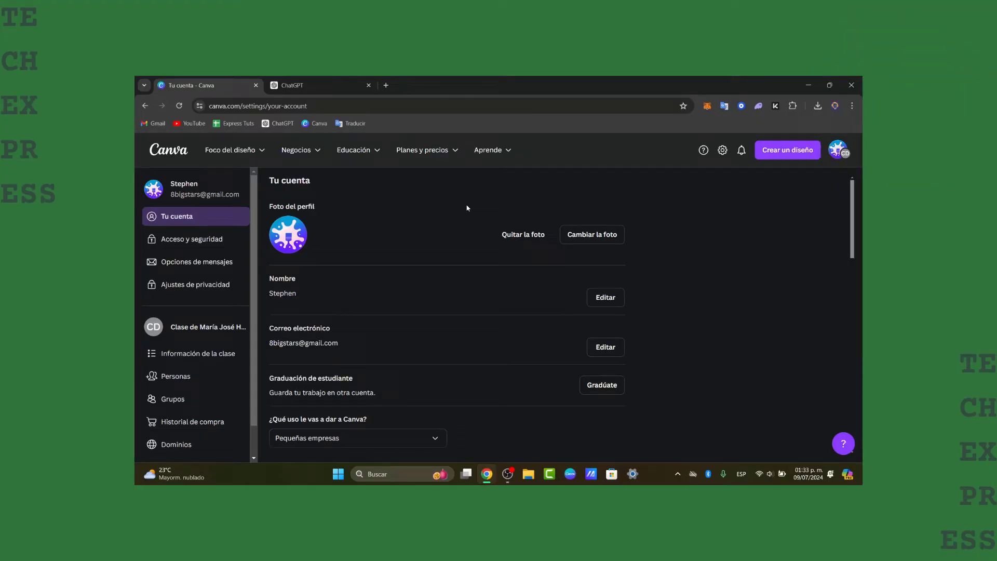
{"action": "scroll", "coordinate": [390, 369], "scroll_direction": "down", "scroll_amount": 3}
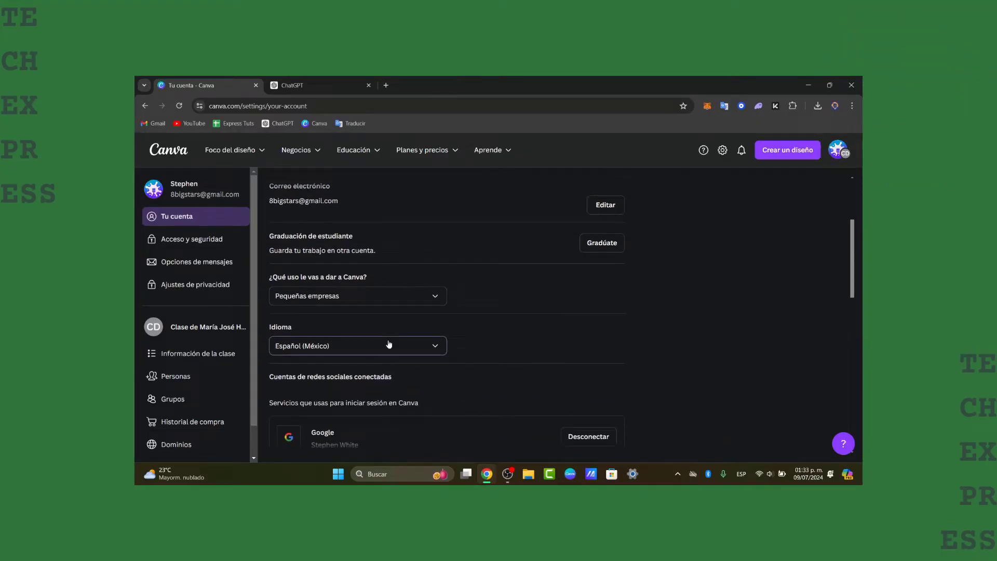
{"action": "left_click", "coordinate": [389, 345]}
{"action": "scroll", "coordinate": [348, 246], "scroll_direction": "down", "scroll_amount": 3}
{"action": "scroll", "coordinate": [345, 244], "scroll_direction": "up", "scroll_amount": 5}
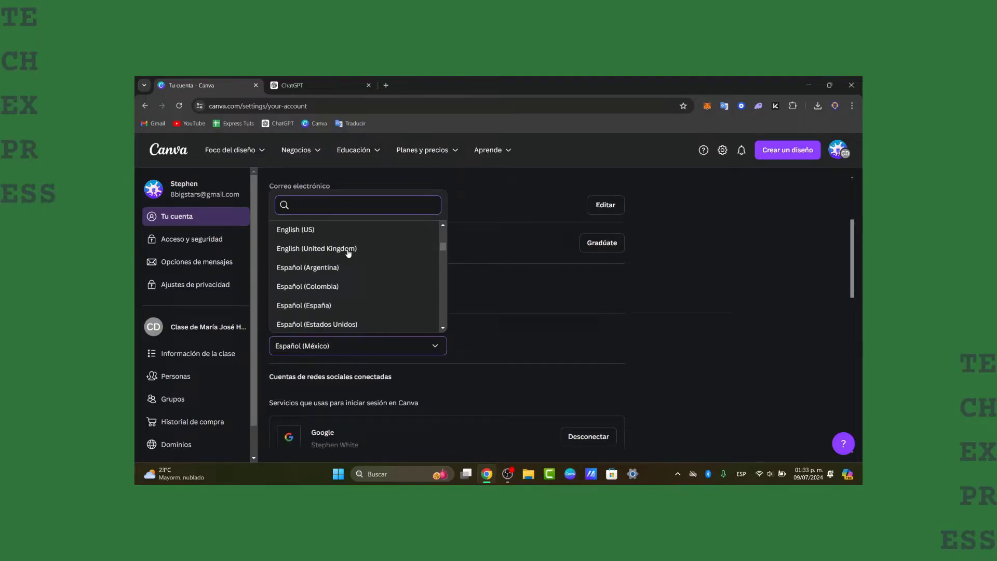
{"action": "left_click", "coordinate": [344, 244]}
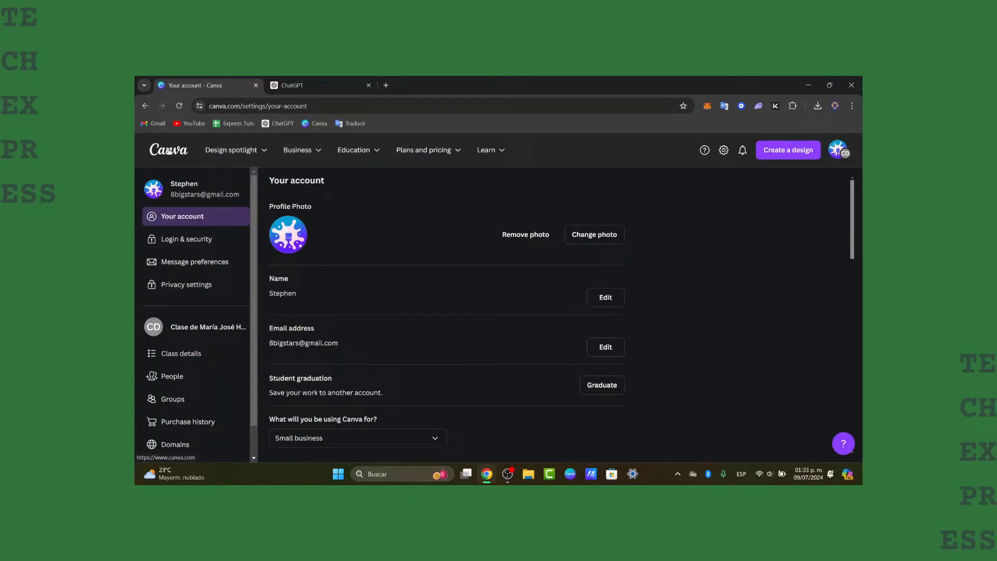
{"action": "left_click", "coordinate": [169, 150]}
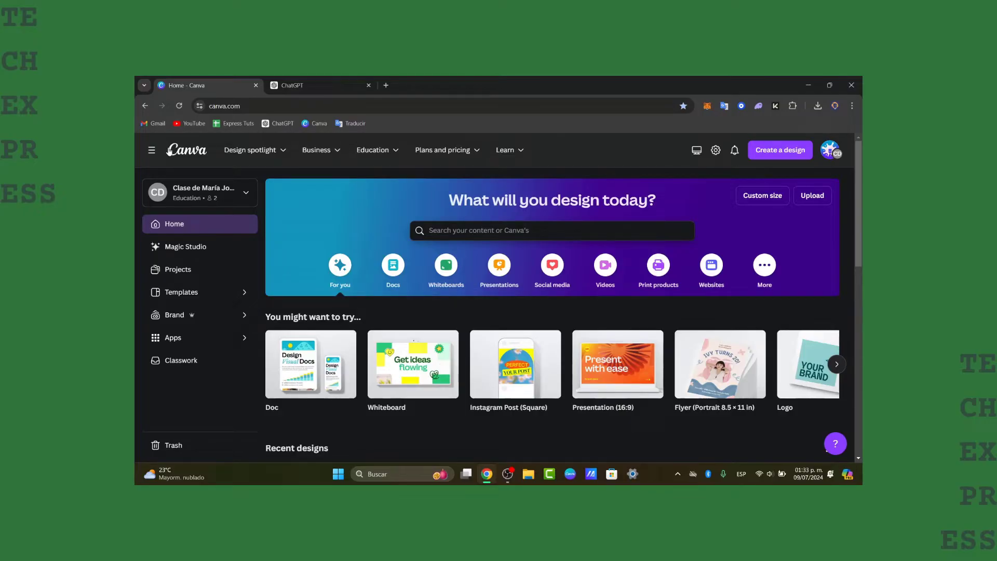
- Start a new ChatGPT chat with the history sidebar collapsed, then go back to Canva's home page
{"action": "left_click", "coordinate": [333, 85]}
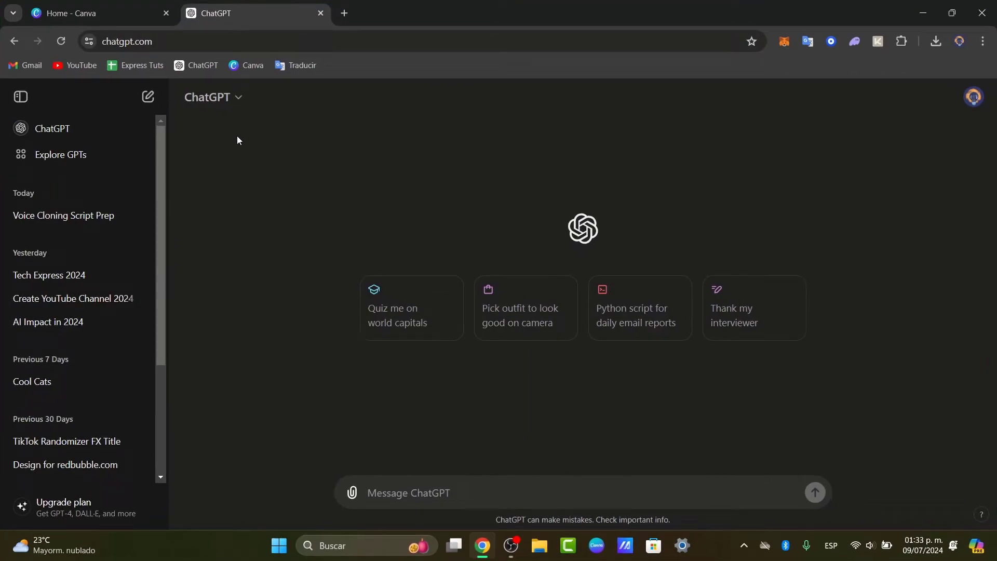
{"action": "left_click", "coordinate": [149, 106]}
{"action": "left_click", "coordinate": [21, 98]}
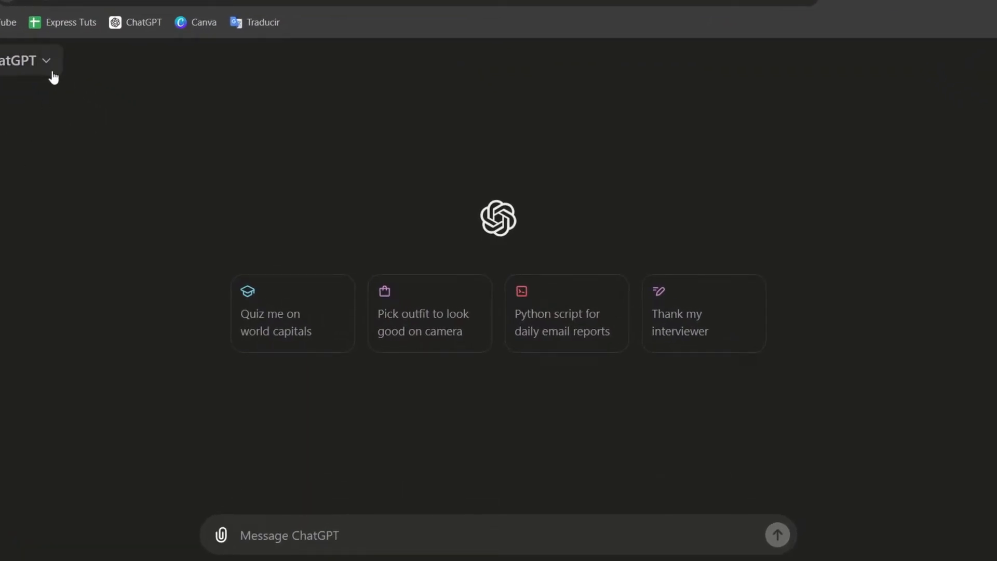
{"action": "left_click", "coordinate": [196, 22]}
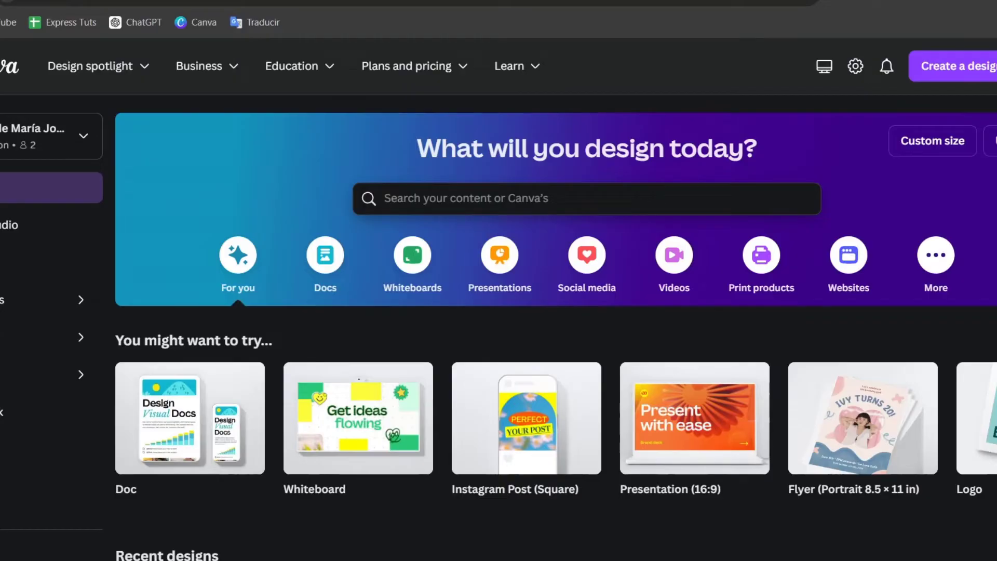
- Switch from the Canva tab to the empty ChatGPT chat with Ctrl+Tab
{"action": "key", "text": "ctrl+Tab"}
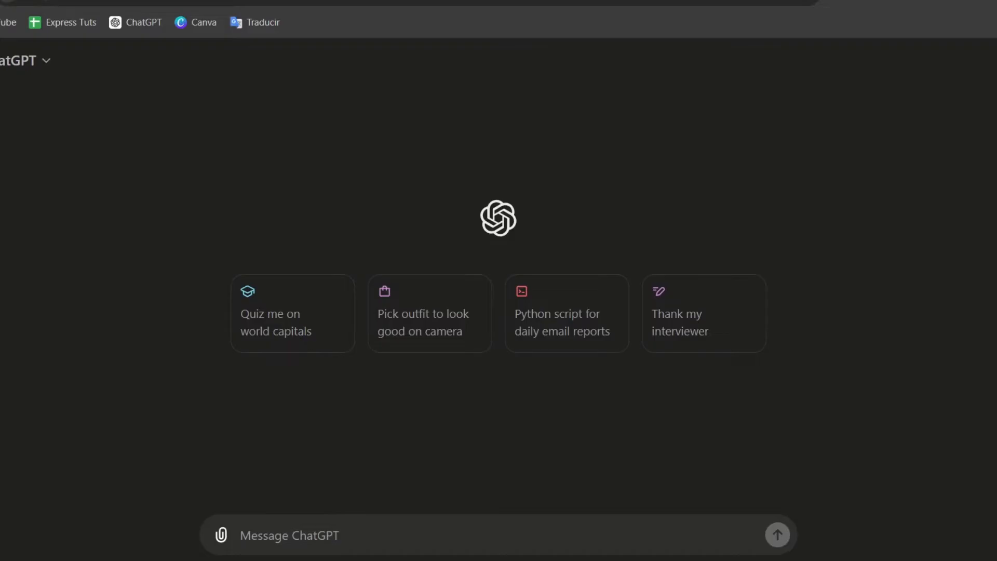
- Ask ChatGPT 'Give me ideas for a tiktok post of a harry potter quiz' and read the reply
{"action": "type", "text": "an"}
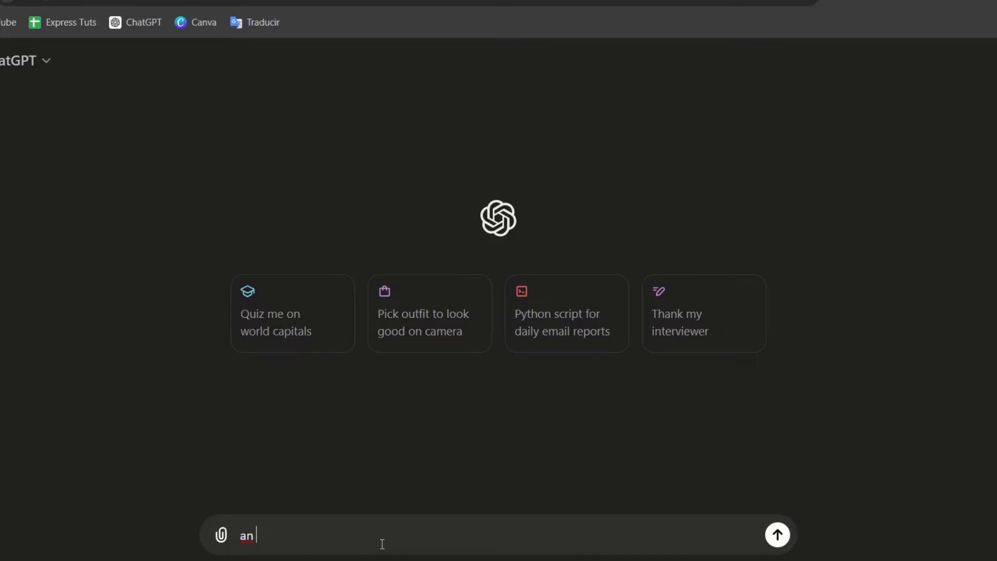
{"action": "key", "text": "BackSpace"}
{"action": "key", "text": "BackSpace"}
{"action": "type", "text": "tiktok post of "}
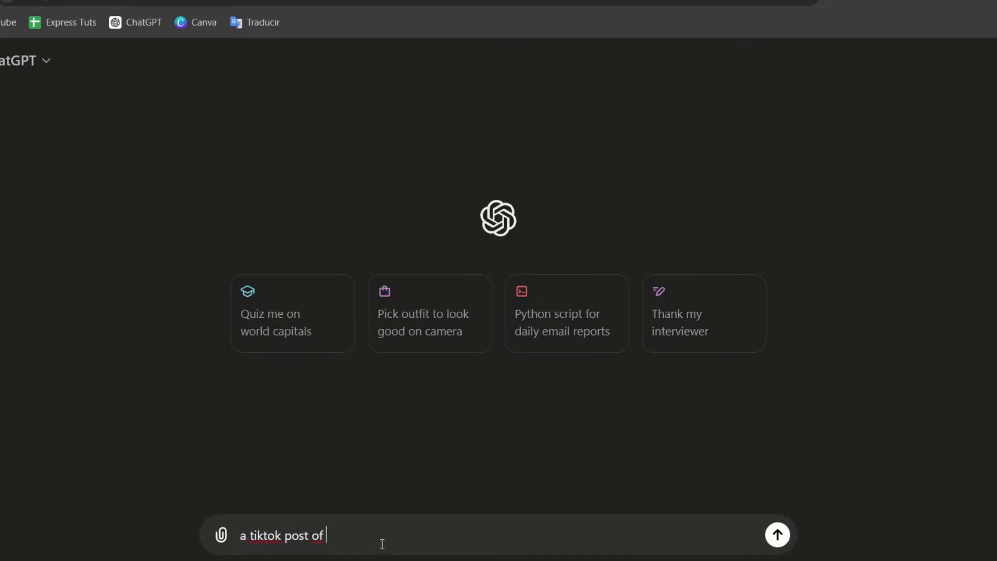
{"action": "type", "text": "a harry potter "}
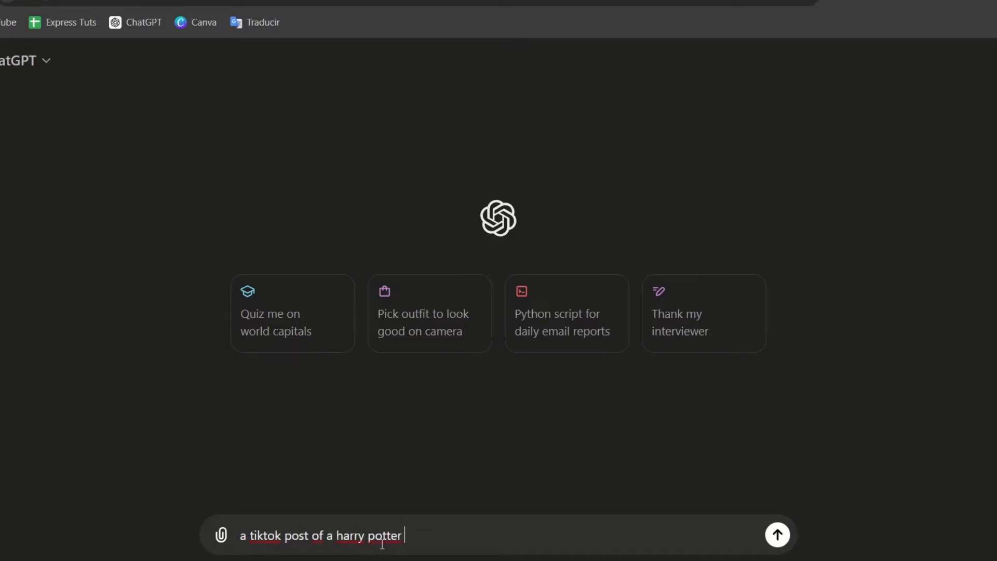
{"action": "type", "text": "quiz"}
{"action": "left_click", "coordinate": [241, 535]}
{"action": "type", "text": "Give me ideas for"}
{"action": "key", "text": "Return"}
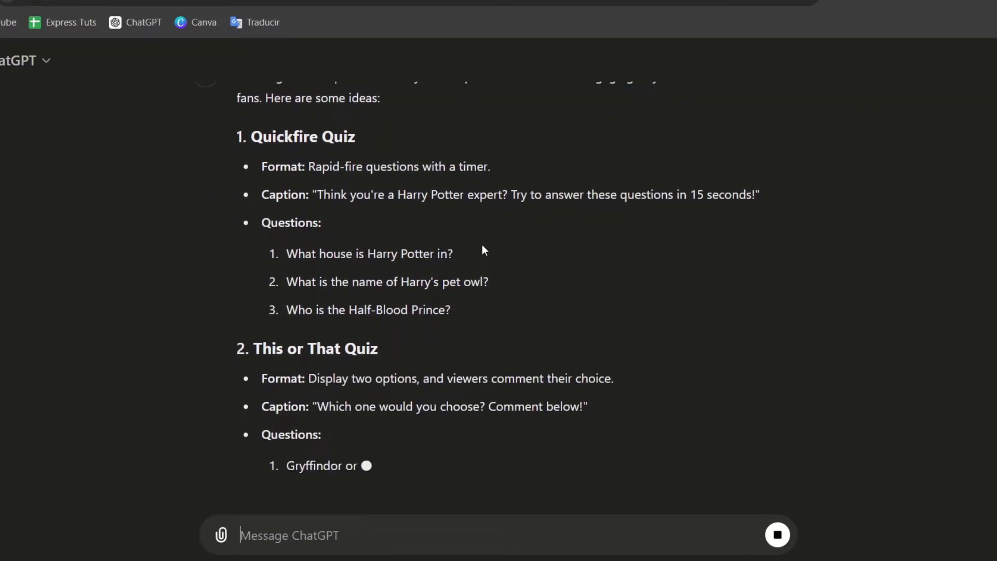
{"action": "scroll", "coordinate": [482, 249], "scroll_direction": "up", "scroll_amount": 2}
{"action": "scroll", "coordinate": [464, 301], "scroll_direction": "down", "scroll_amount": 3}
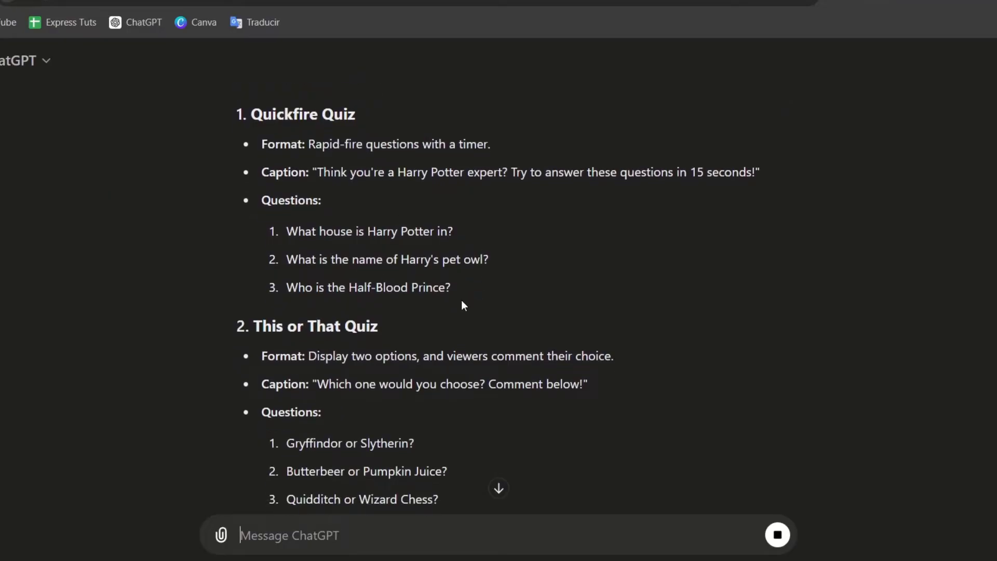
{"action": "scroll", "coordinate": [455, 294], "scroll_direction": "down", "scroll_amount": 2}
{"action": "scroll", "coordinate": [370, 366], "scroll_direction": "down", "scroll_amount": 4}
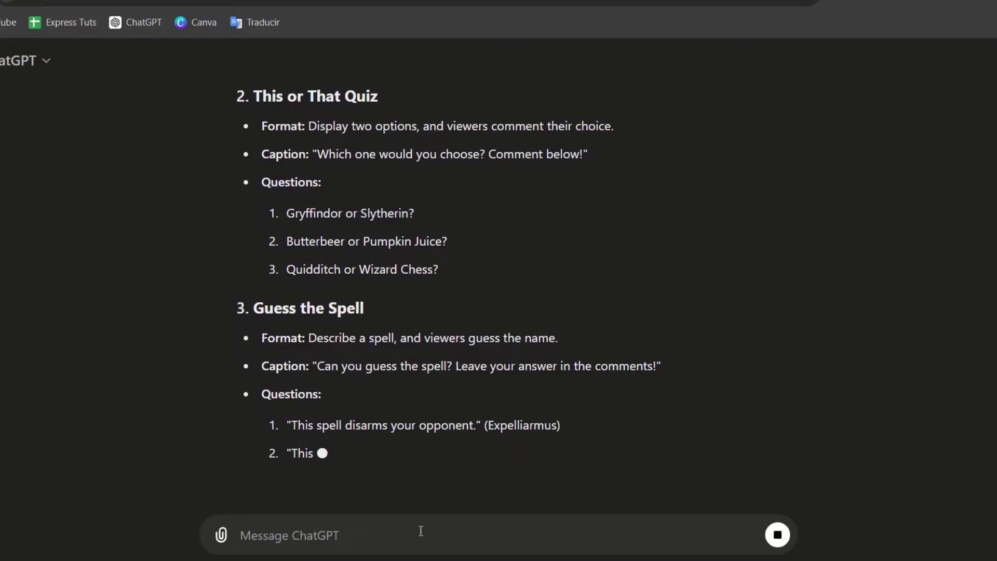
{"action": "scroll", "coordinate": [451, 249], "scroll_direction": "up", "scroll_amount": 7}
{"action": "scroll", "coordinate": [450, 249], "scroll_direction": "down", "scroll_amount": 7}
- Back in Canva, search templates for 'tiktok quiz' and browse the TikTok Story results
{"action": "key", "text": "ctrl+Tab"}
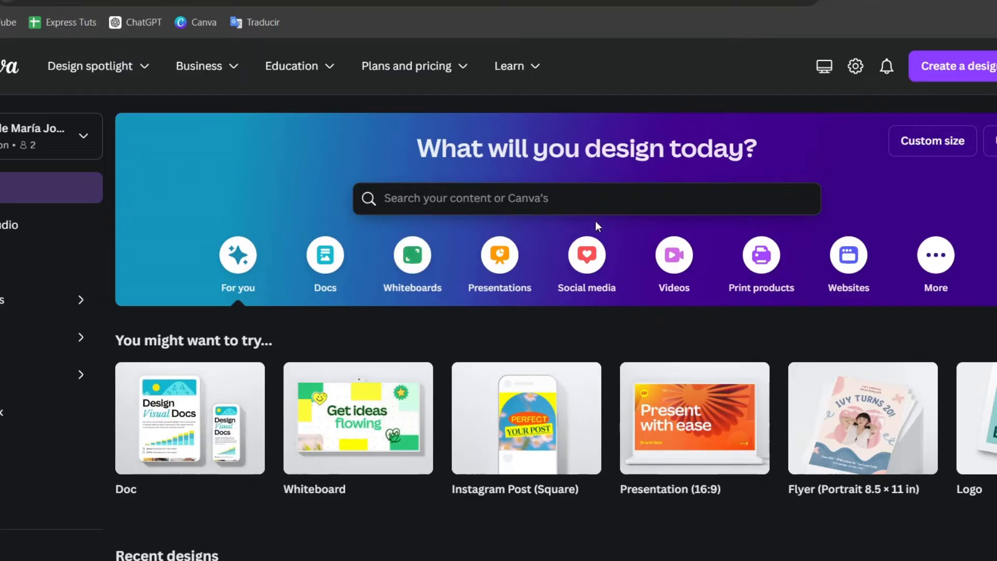
{"action": "left_click", "coordinate": [587, 198]}
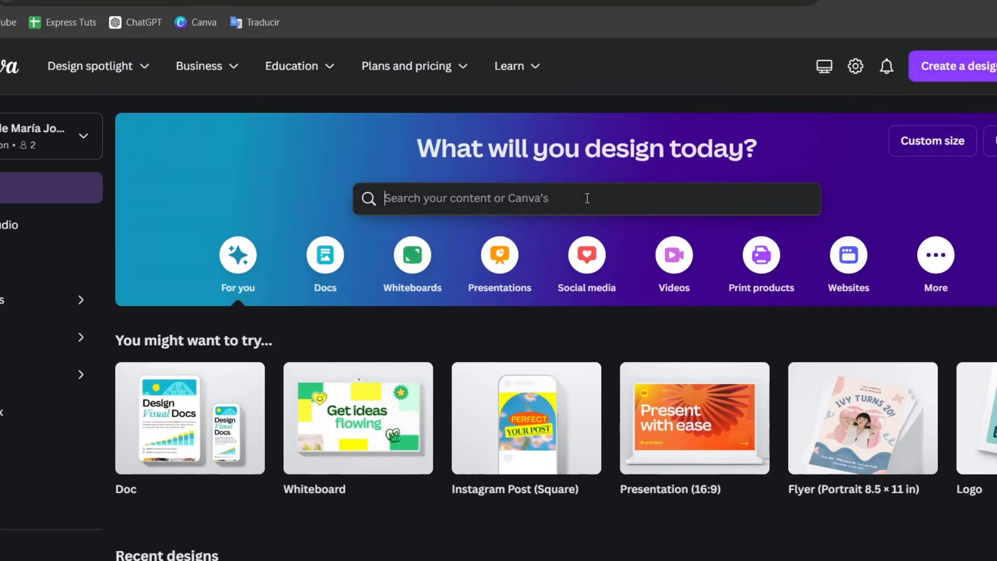
{"action": "type", "text": "tiktok"}
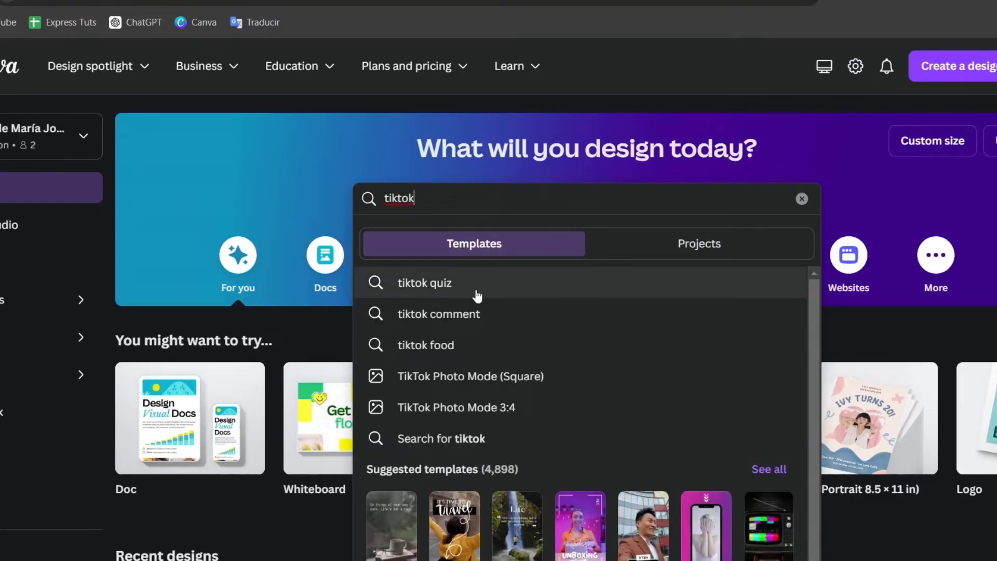
{"action": "left_click", "coordinate": [449, 285]}
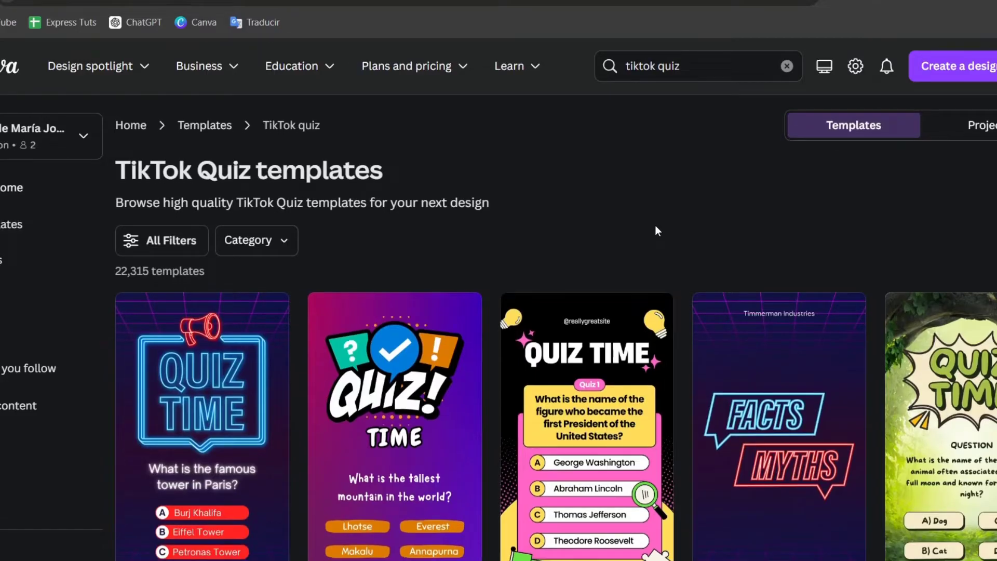
{"action": "scroll", "coordinate": [656, 231], "scroll_direction": "down", "scroll_amount": 3}
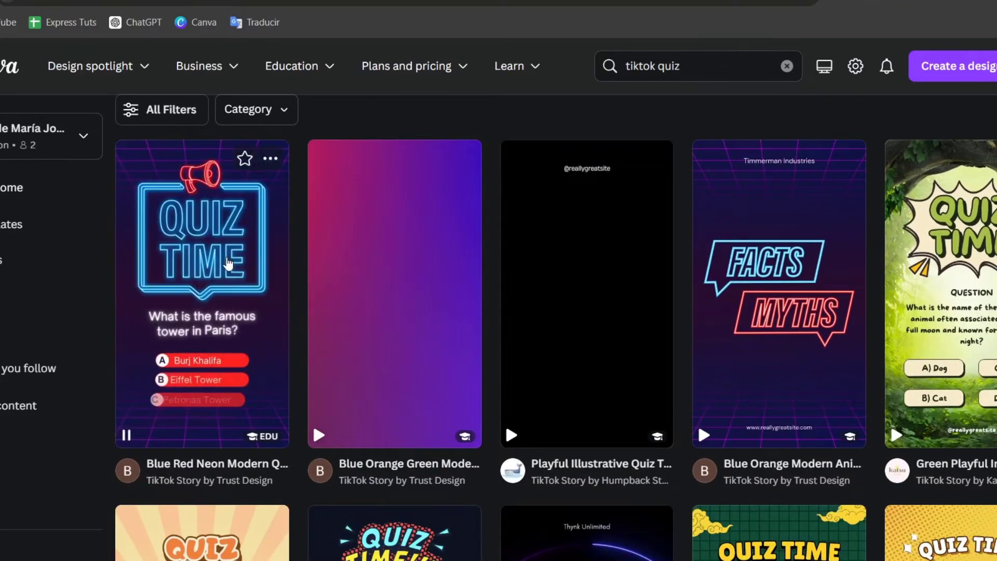
{"action": "mouse_move", "coordinate": [432, 281]}
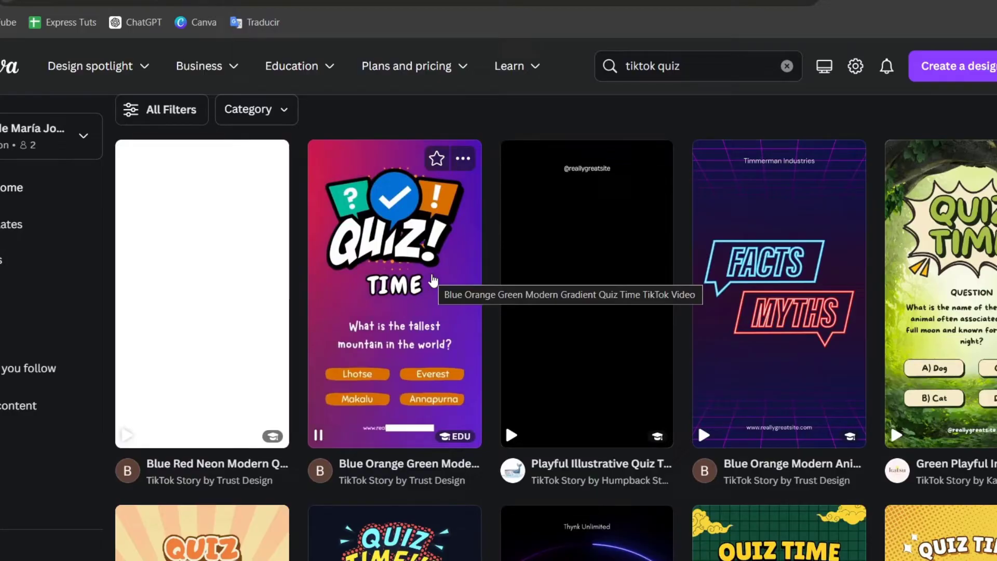
{"action": "scroll", "coordinate": [606, 349], "scroll_direction": "down", "scroll_amount": 5}
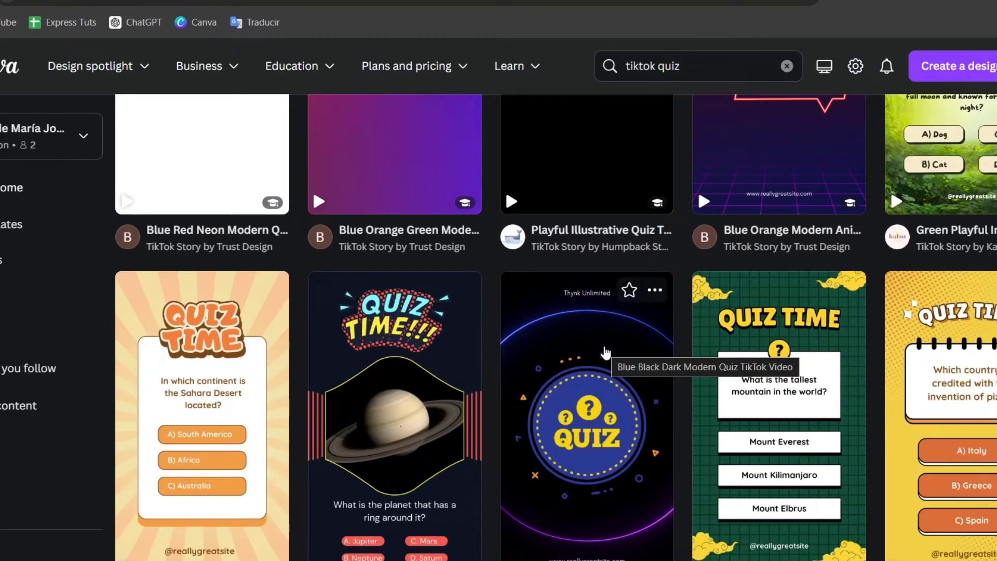
{"action": "scroll", "coordinate": [605, 352], "scroll_direction": "down", "scroll_amount": 5}
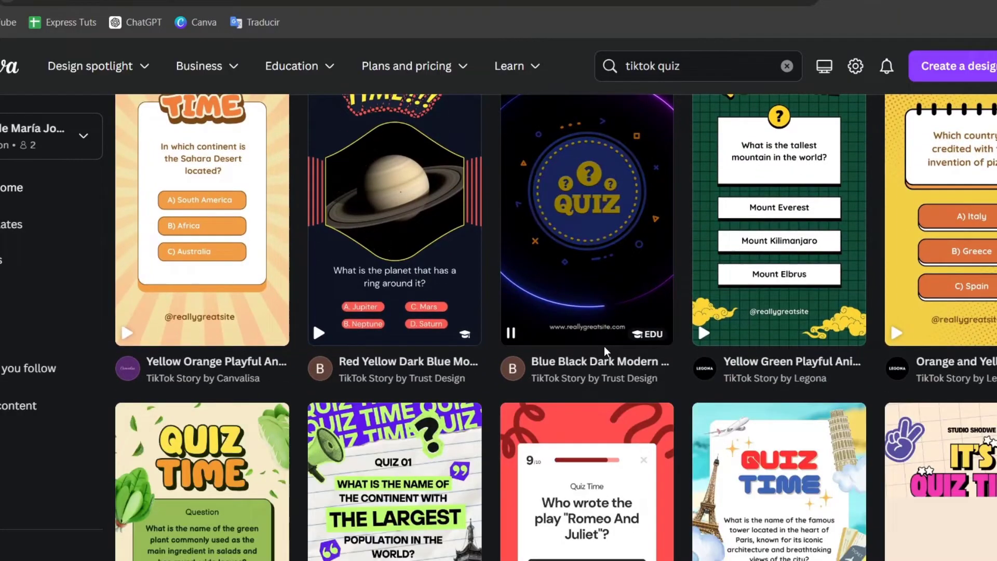
{"action": "scroll", "coordinate": [603, 346], "scroll_direction": "down", "scroll_amount": 5}
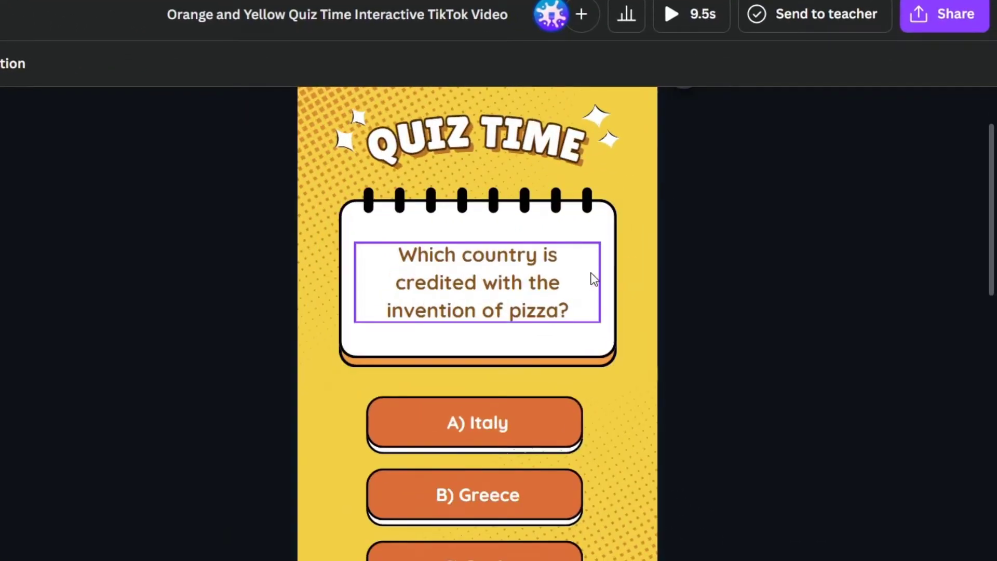
- Retype the template's QUIZ TIME title as 'GUESS THE SPELL'
{"action": "scroll", "coordinate": [724, 278], "scroll_direction": "down", "scroll_amount": 1}
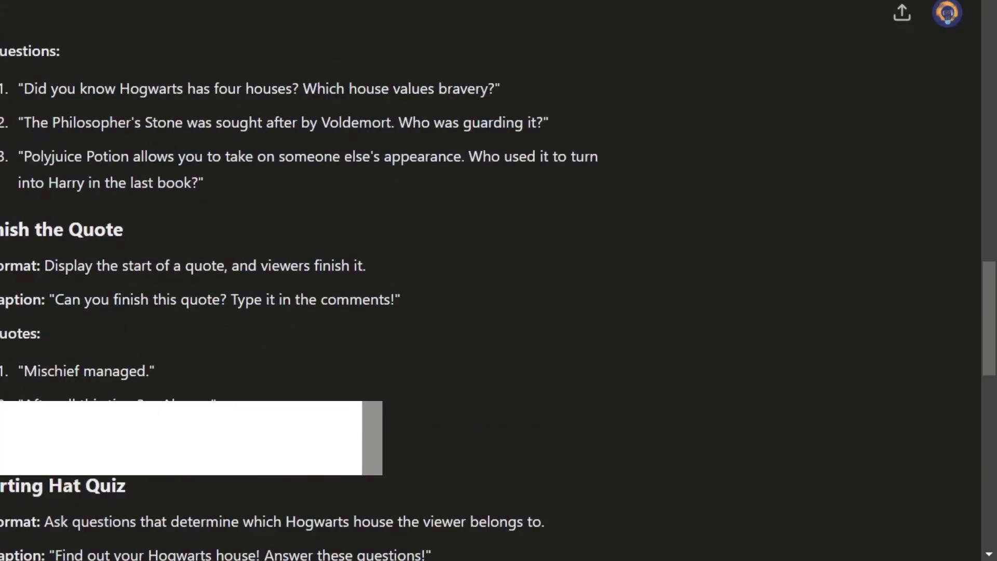
{"action": "scroll", "coordinate": [182, 213], "scroll_direction": "down", "scroll_amount": 5}
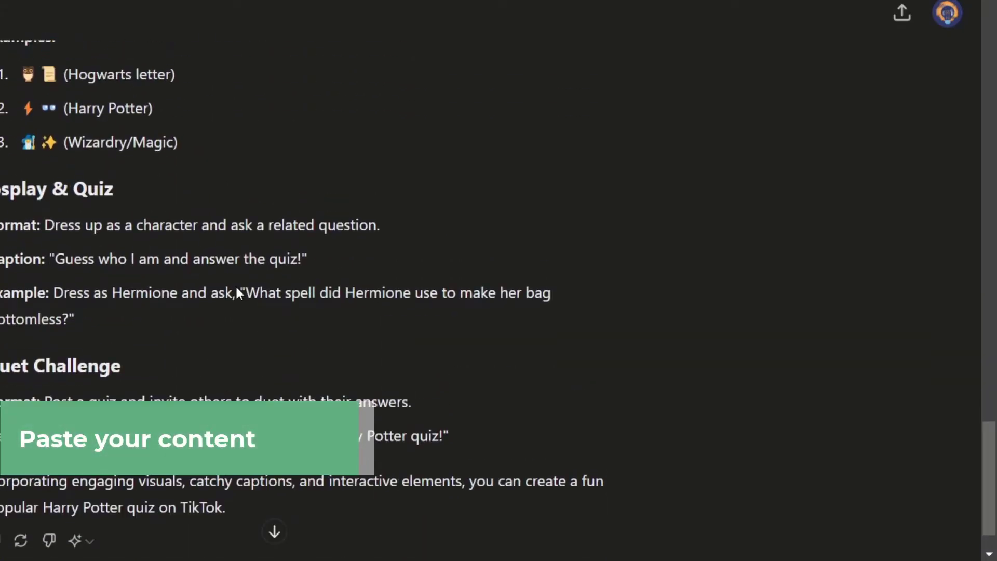
{"action": "scroll", "coordinate": [236, 284], "scroll_direction": "up", "scroll_amount": 15}
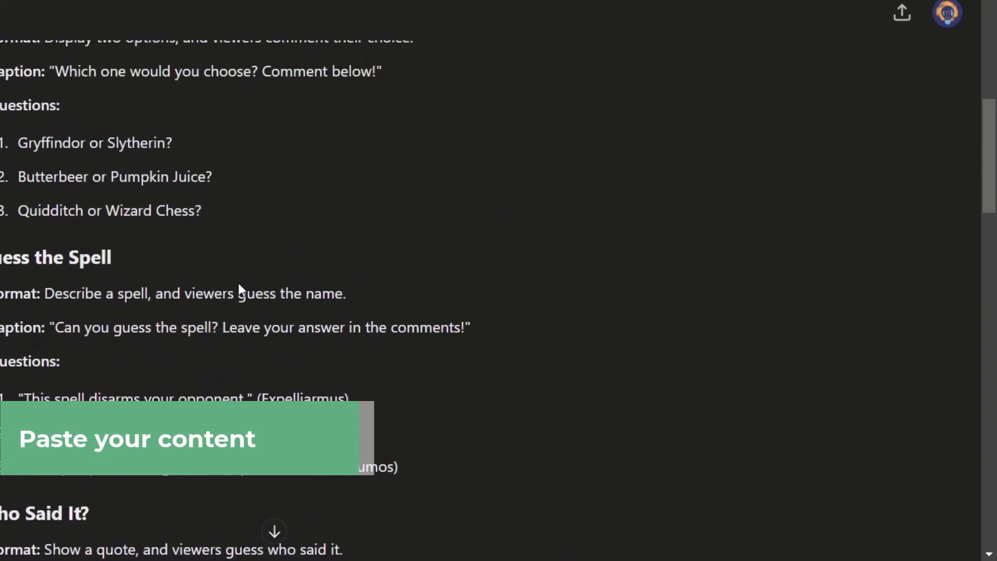
{"action": "scroll", "coordinate": [238, 285], "scroll_direction": "up", "scroll_amount": 2}
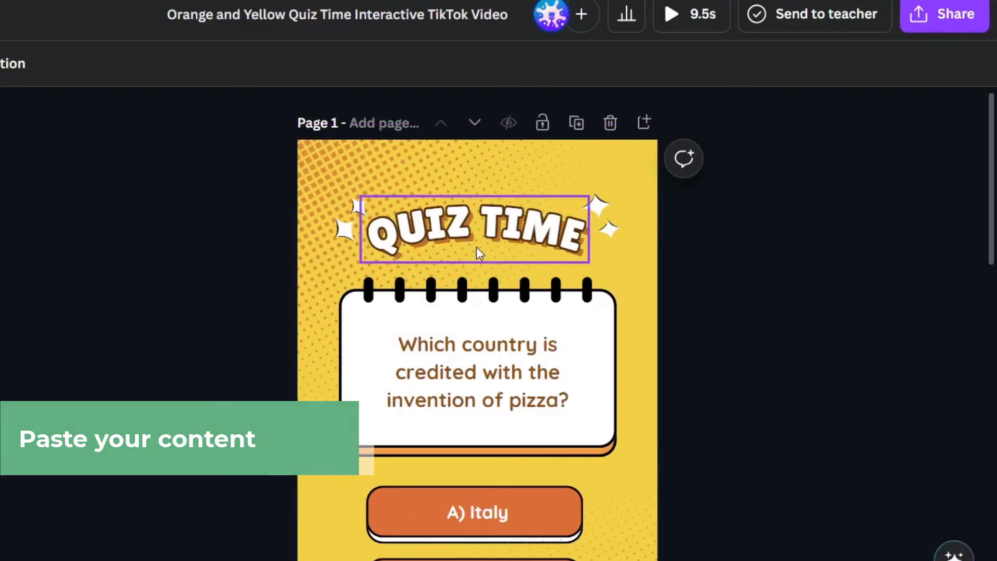
{"action": "double_click", "coordinate": [476, 247]}
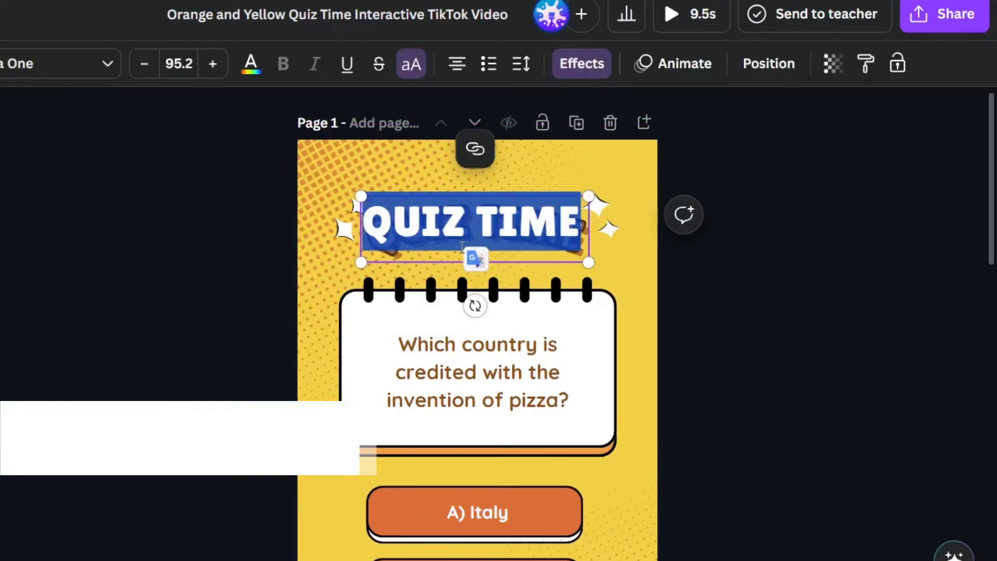
{"action": "type", "text": "GUESS THE SP"}
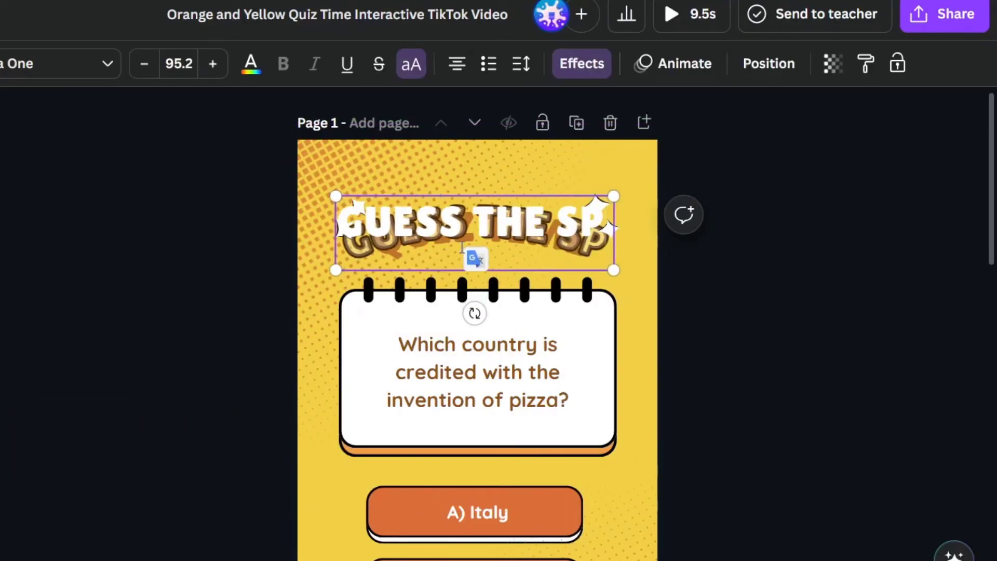
{"action": "type", "text": "ELL"}
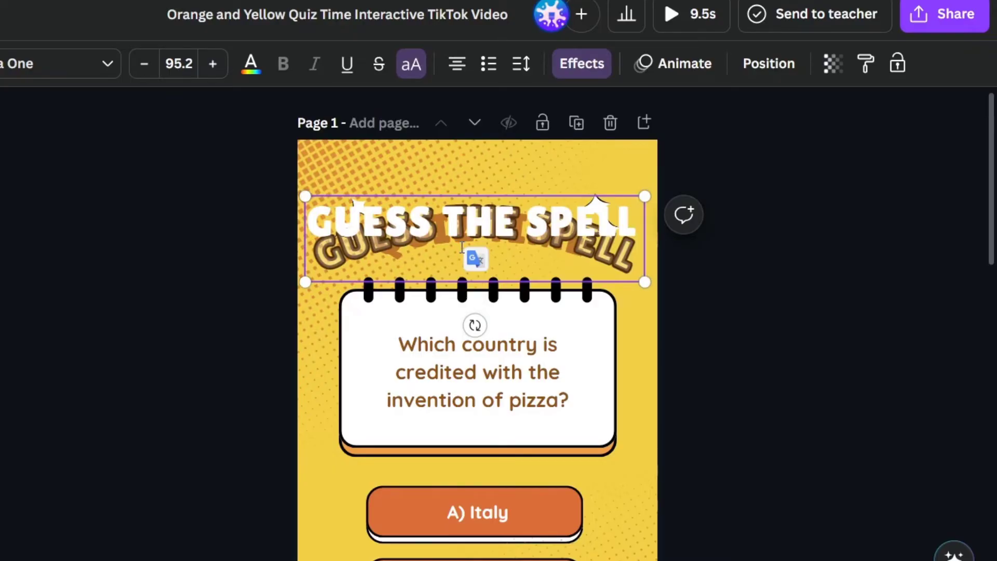
{"action": "left_click", "coordinate": [890, 307]}
- Move the GUESS THE SPELL title up and shrink it to fit the page
{"action": "left_click", "coordinate": [566, 247]}
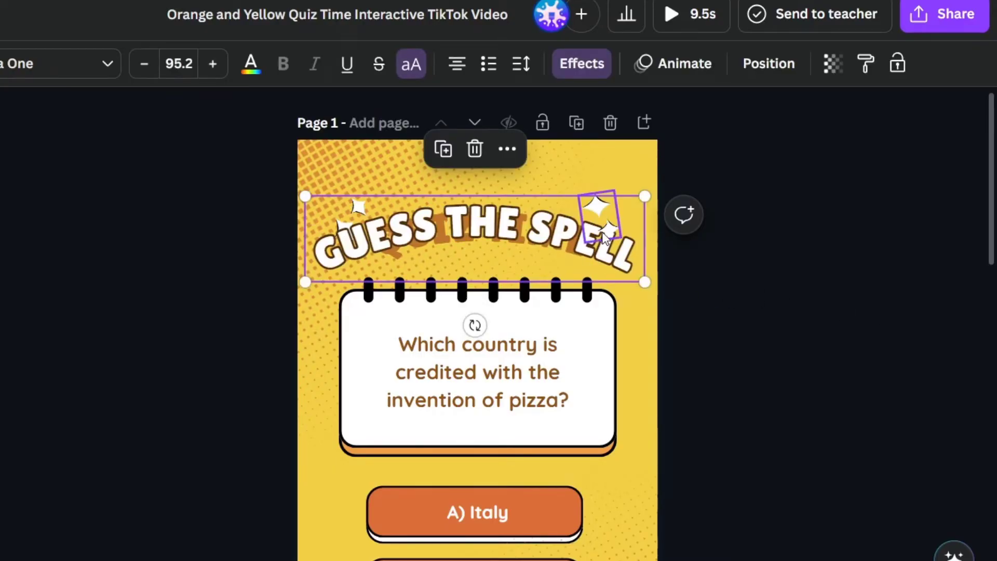
{"action": "left_click_drag", "start_coordinate": [603, 240], "coordinate": [614, 222]}
{"action": "left_click_drag", "start_coordinate": [655, 179], "coordinate": [592, 203]}
{"action": "left_click", "coordinate": [560, 245]}
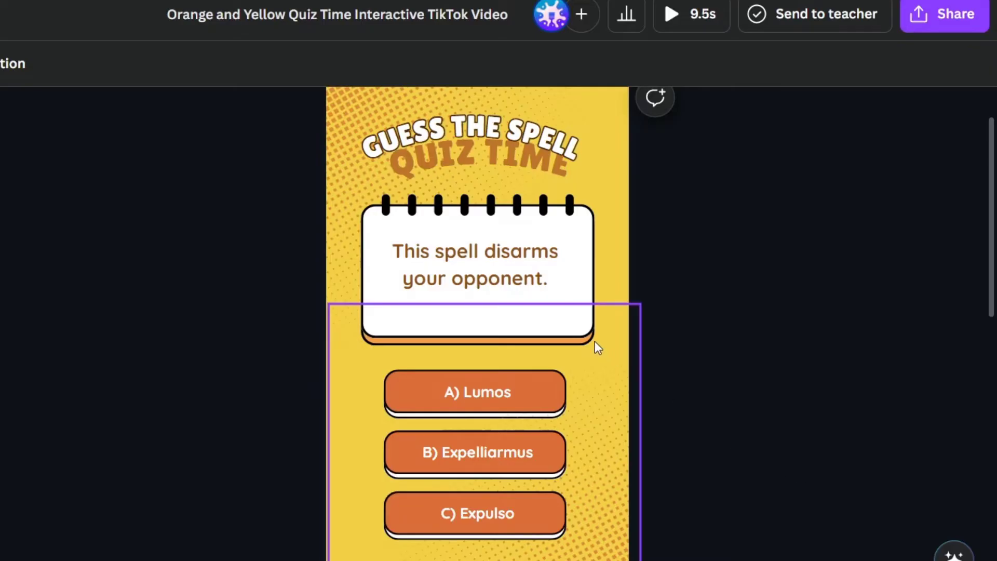
{"action": "scroll", "coordinate": [686, 398], "scroll_direction": "down", "scroll_amount": 2, "text": "ctrl"}
{"action": "scroll", "coordinate": [686, 398], "scroll_direction": "down", "scroll_amount": 1}
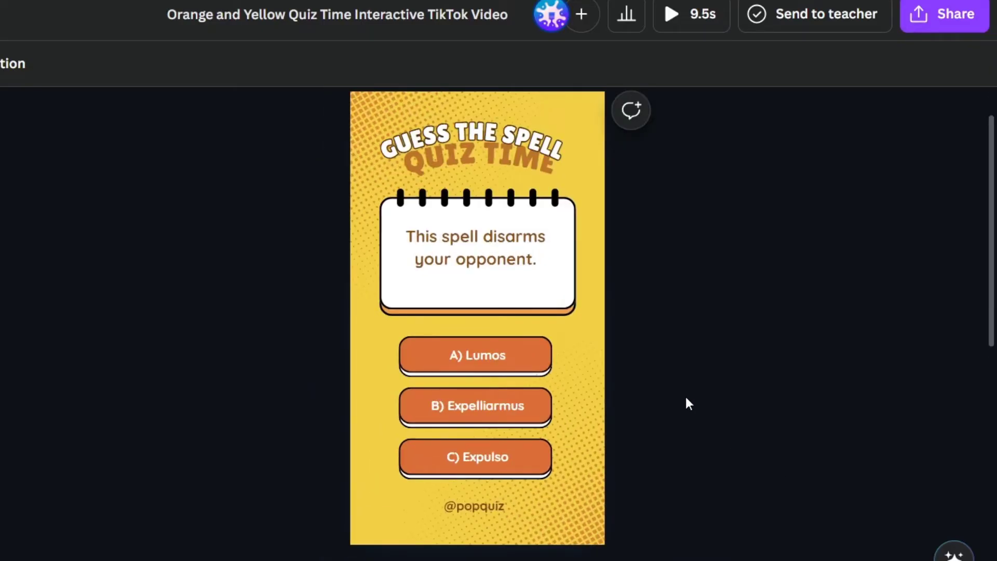
{"action": "scroll", "coordinate": [630, 358], "scroll_direction": "up", "scroll_amount": 1}
- Delete the leftover QUIZ TIME text and the halftone texture overlay
{"action": "scroll", "coordinate": [630, 358], "scroll_direction": "down", "scroll_amount": 2}
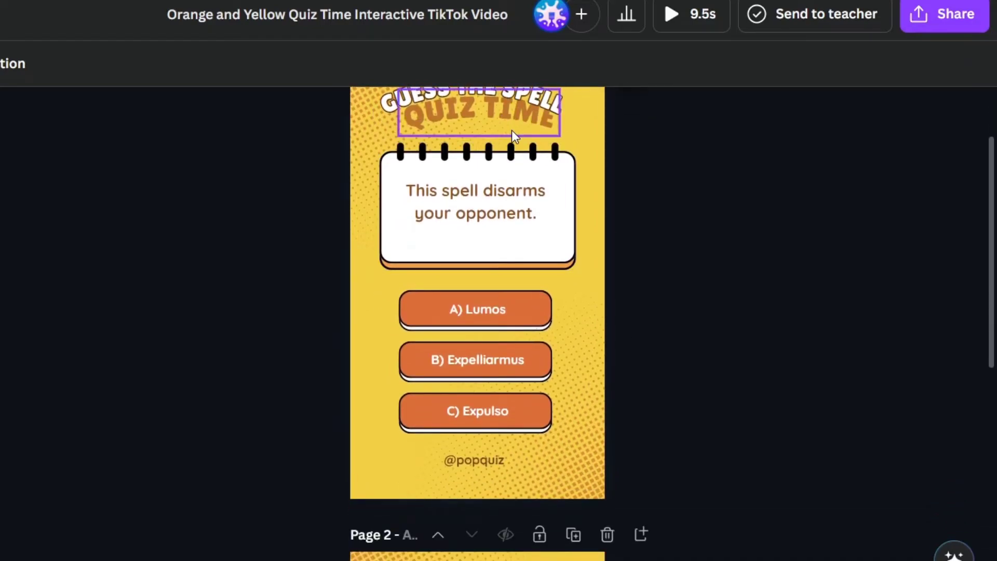
{"action": "left_click", "coordinate": [511, 130]}
{"action": "key", "text": "Delete"}
{"action": "scroll", "coordinate": [534, 203], "scroll_direction": "up", "scroll_amount": 2}
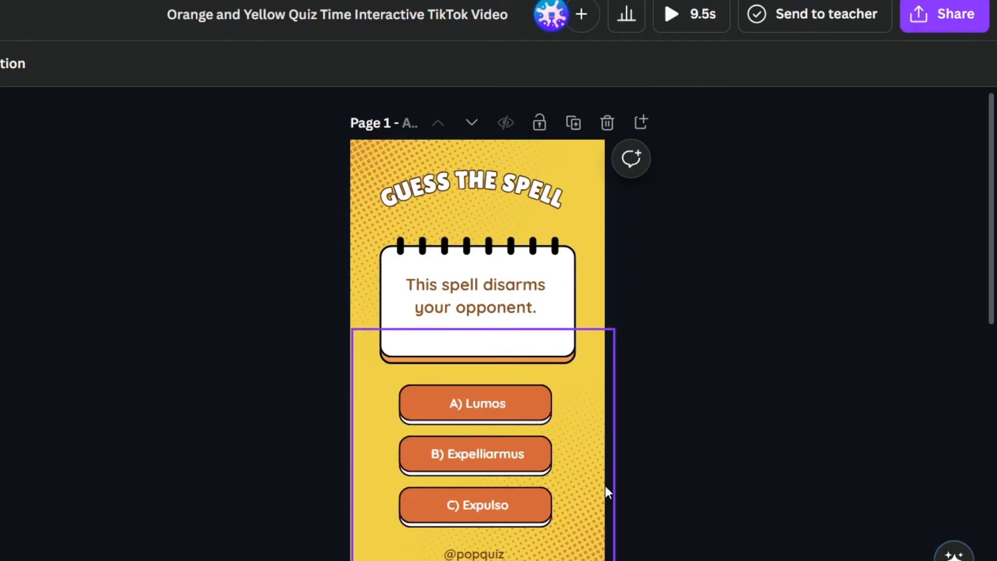
{"action": "left_click", "coordinate": [586, 557]}
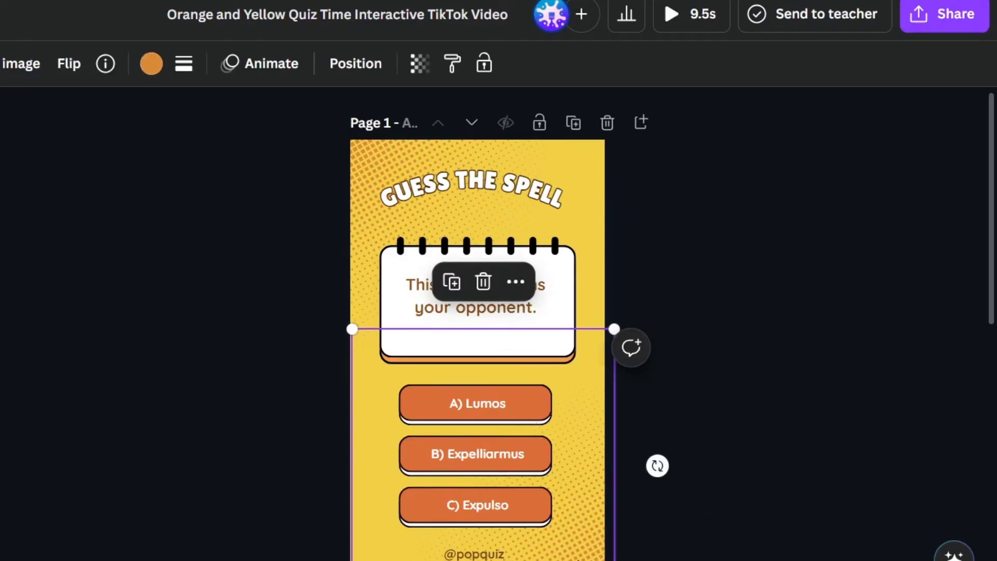
{"action": "key", "text": "Delete"}
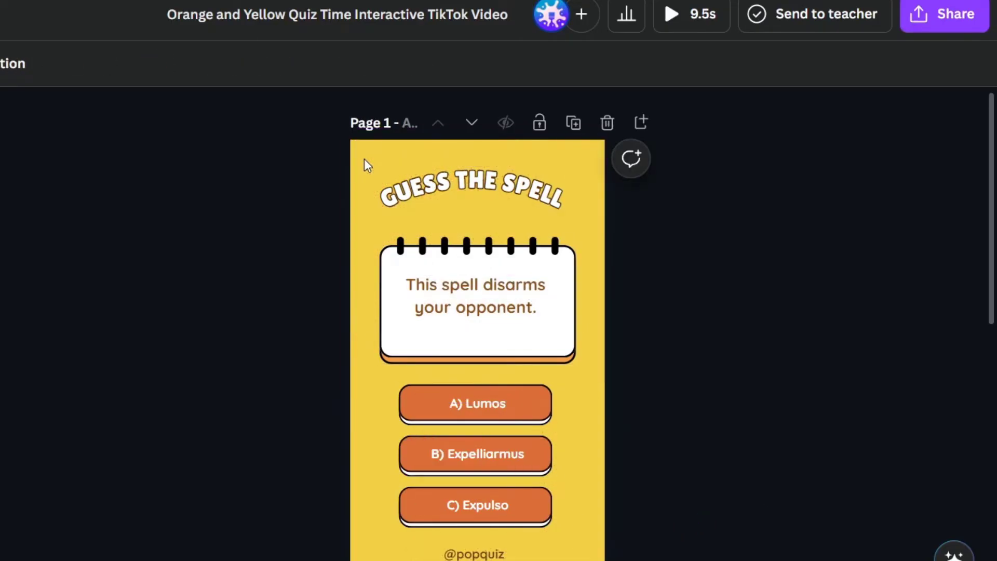
- Reposition the curved title and center the question text inside the notepad card
{"action": "left_click", "coordinate": [544, 392]}
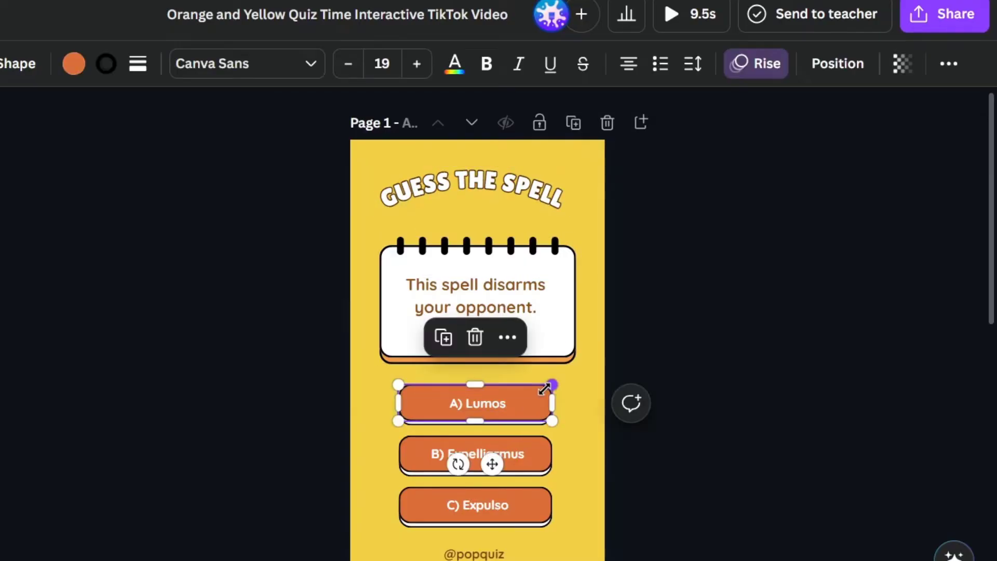
{"action": "left_click", "coordinate": [544, 441], "text": "shift"}
{"action": "left_click", "coordinate": [537, 504], "text": "shift"}
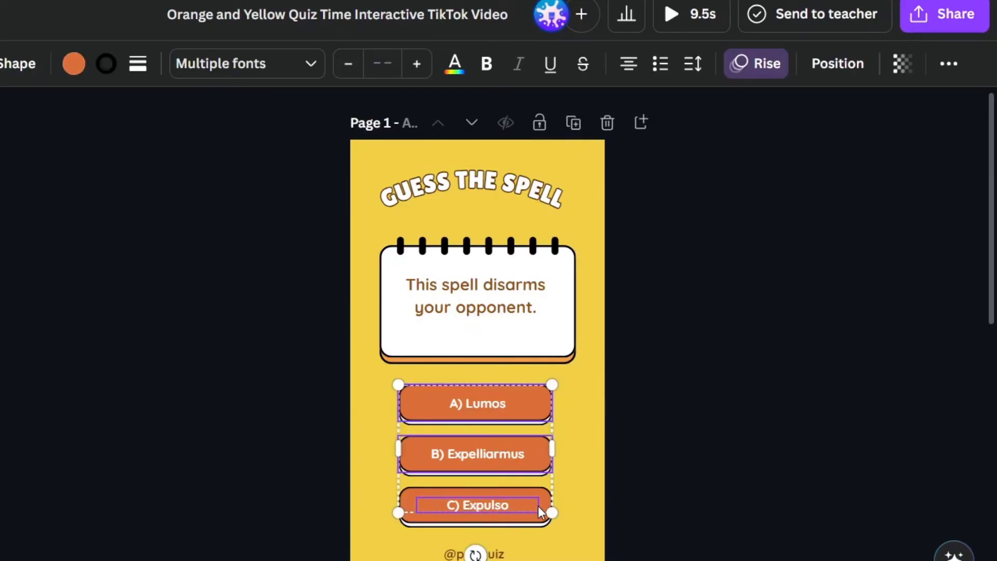
{"action": "left_click", "coordinate": [603, 493]}
{"action": "left_click", "coordinate": [548, 501]}
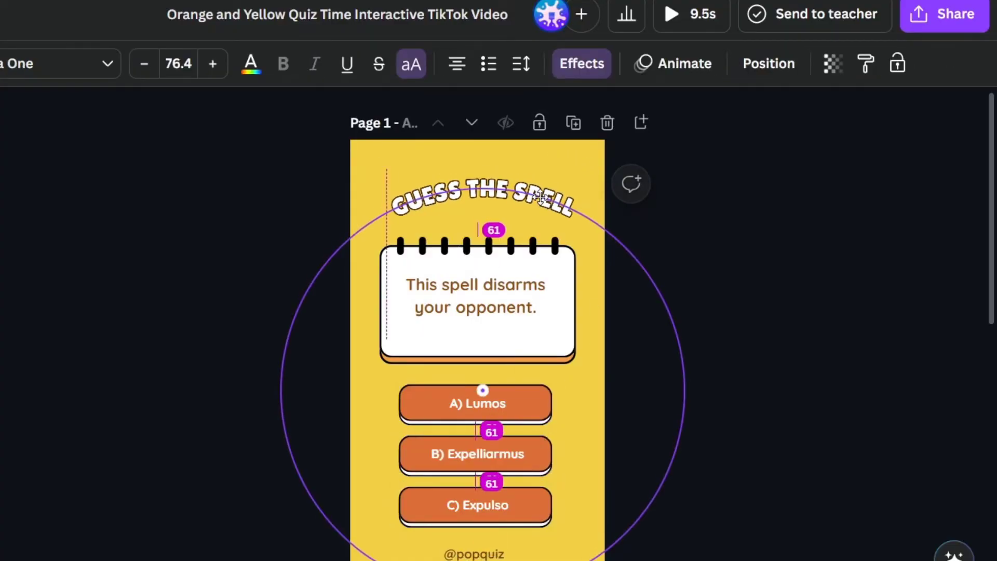
{"action": "left_click_drag", "start_coordinate": [540, 196], "coordinate": [542, 199]}
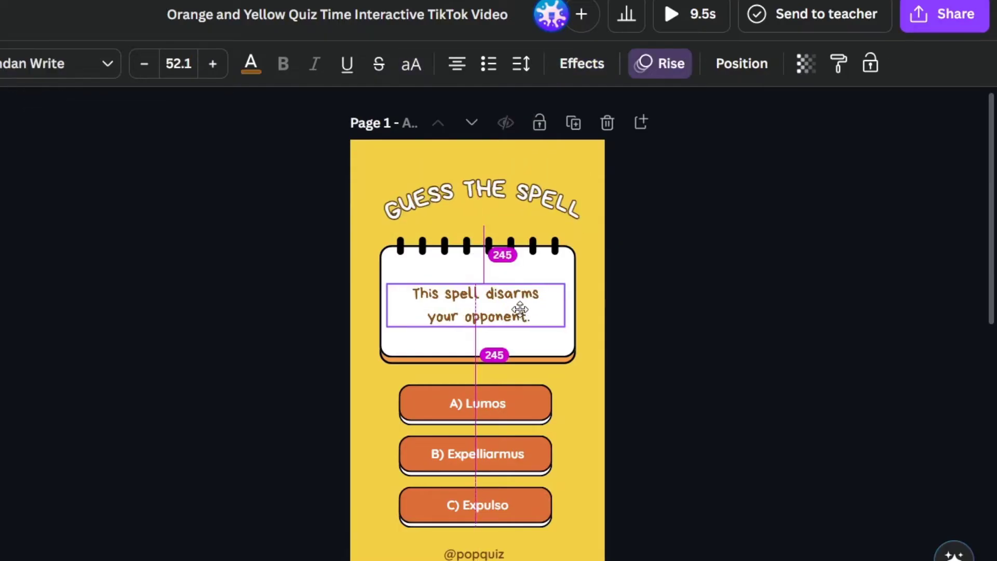
{"action": "left_click_drag", "start_coordinate": [520, 309], "coordinate": [522, 310]}
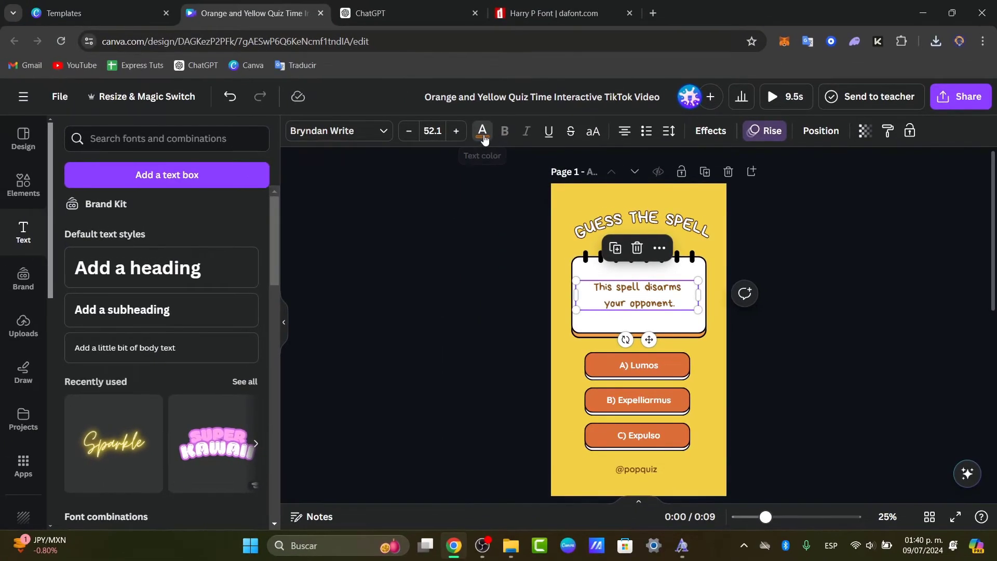
- Make the question text black using the Document colors
{"action": "left_click", "coordinate": [483, 136]}
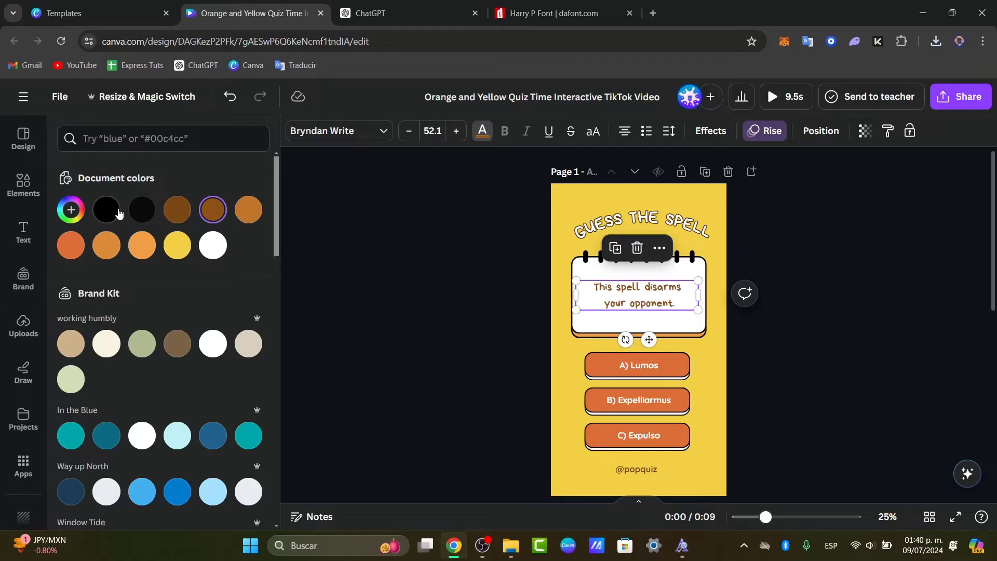
{"action": "left_click", "coordinate": [119, 212]}
{"action": "key", "text": "Escape"}
{"action": "left_click", "coordinate": [864, 337]}
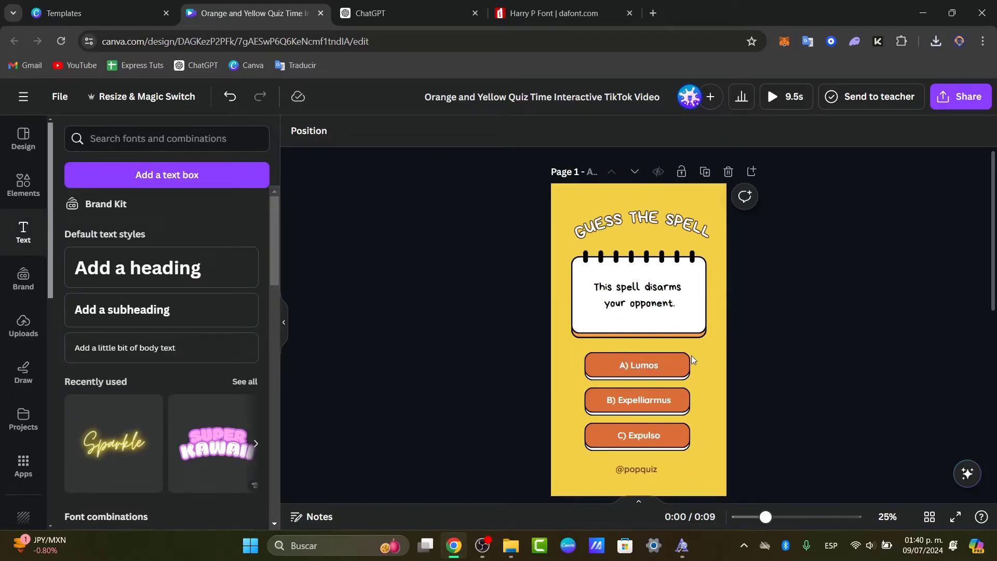
{"action": "left_click", "coordinate": [718, 413]}
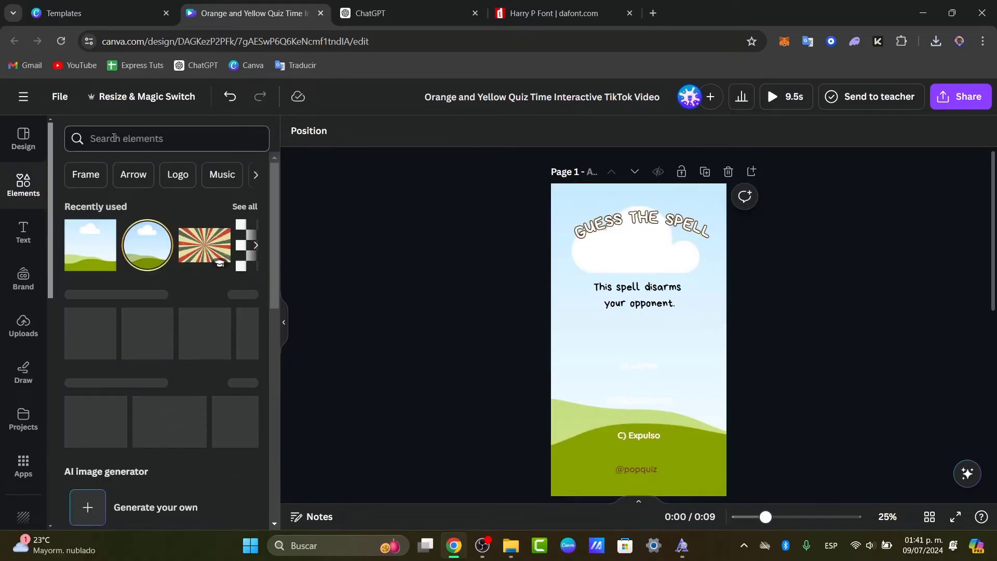
- Search elements for 'harry potter' and drop the castle corridor photo onto the page
{"action": "left_click", "coordinate": [113, 138]}
{"action": "type", "text": "haryr"}
{"action": "key", "text": "BackSpace"}
{"action": "key", "text": "BackSpace"}
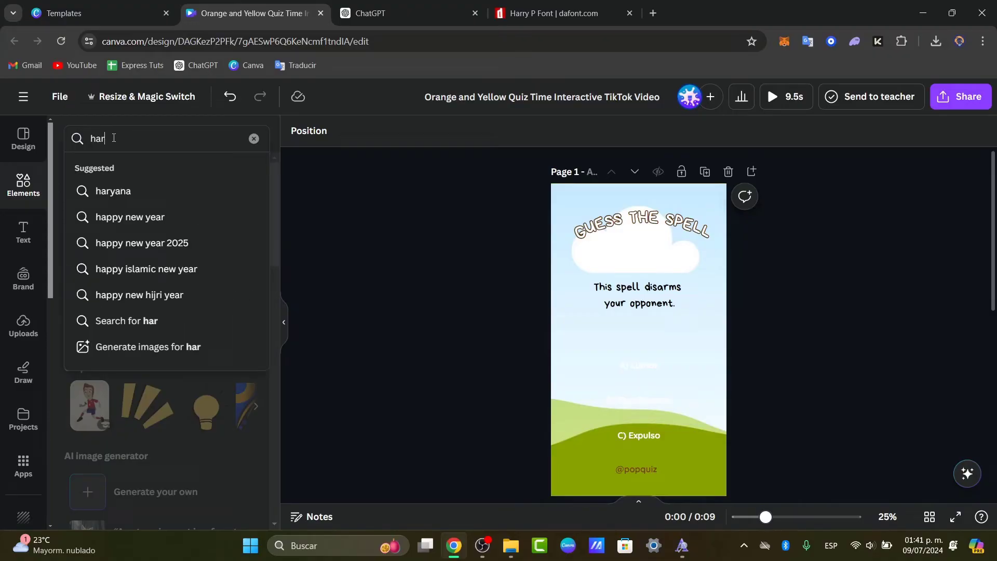
{"action": "type", "text": "ry potter"}
{"action": "key", "text": "Return"}
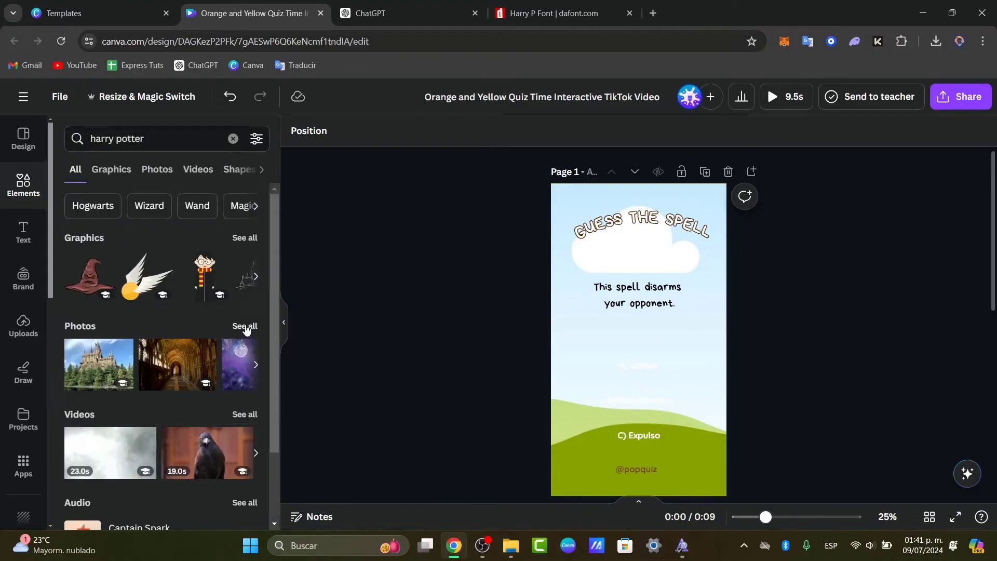
{"action": "left_click", "coordinate": [245, 327]}
{"action": "left_click", "coordinate": [224, 286]}
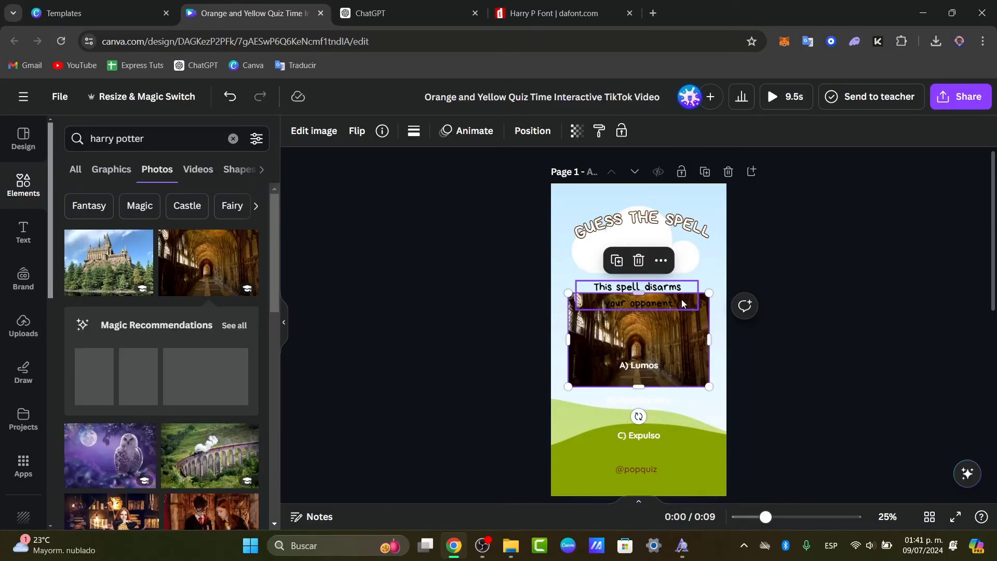
{"action": "left_click_drag", "start_coordinate": [690, 341], "coordinate": [719, 402]}
- Crop the corridor photo, enlarging and shifting it left to fill the page
{"action": "left_click", "coordinate": [715, 402]}
{"action": "double_click", "coordinate": [706, 404]}
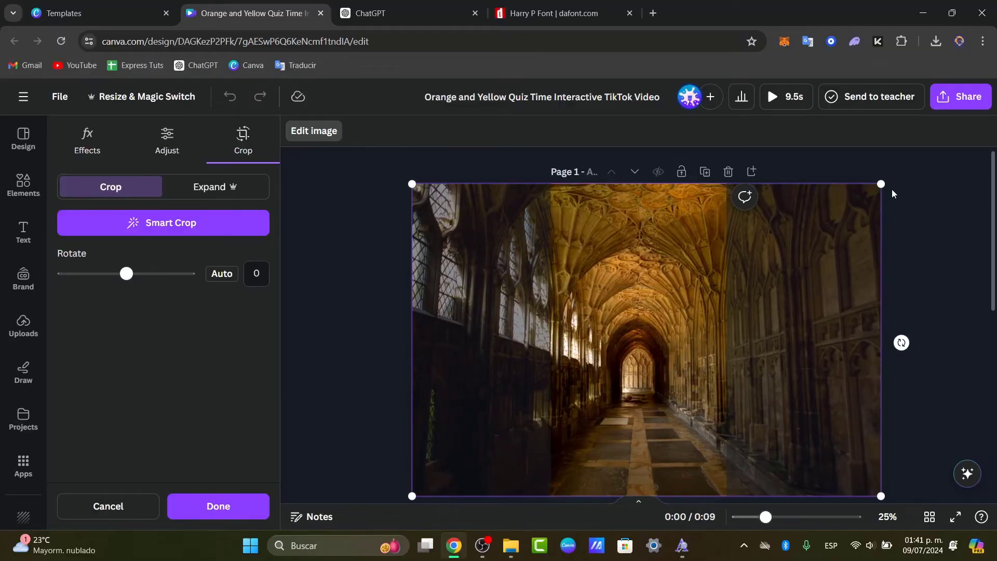
{"action": "left_click_drag", "start_coordinate": [886, 187], "coordinate": [983, 119]}
{"action": "left_click_drag", "start_coordinate": [851, 232], "coordinate": [803, 223]}
{"action": "left_click", "coordinate": [981, 263]}
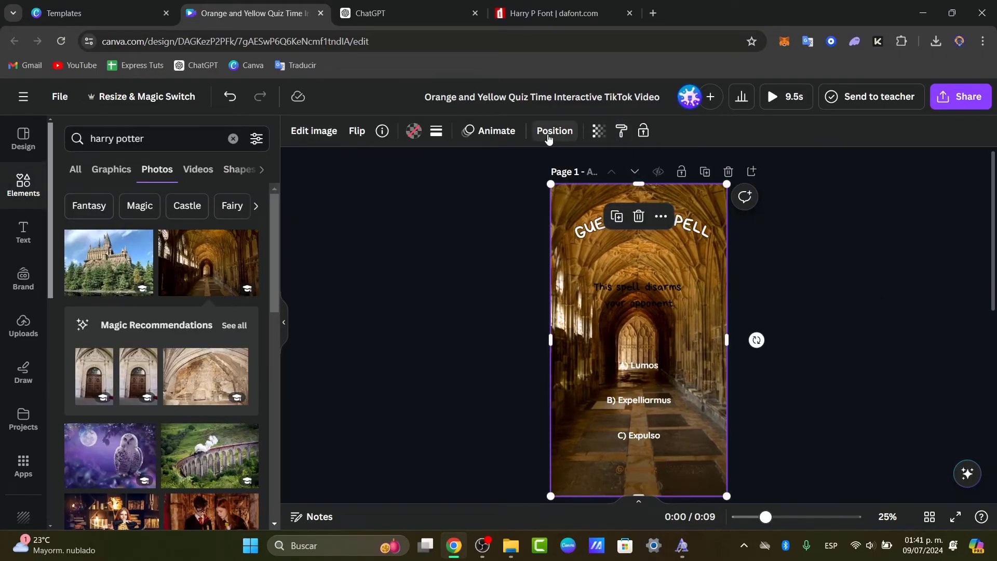
- Move the photo to the bottom layer, behind the notepad card and answer buttons
{"action": "left_click", "coordinate": [548, 138]}
{"action": "left_click", "coordinate": [221, 134]}
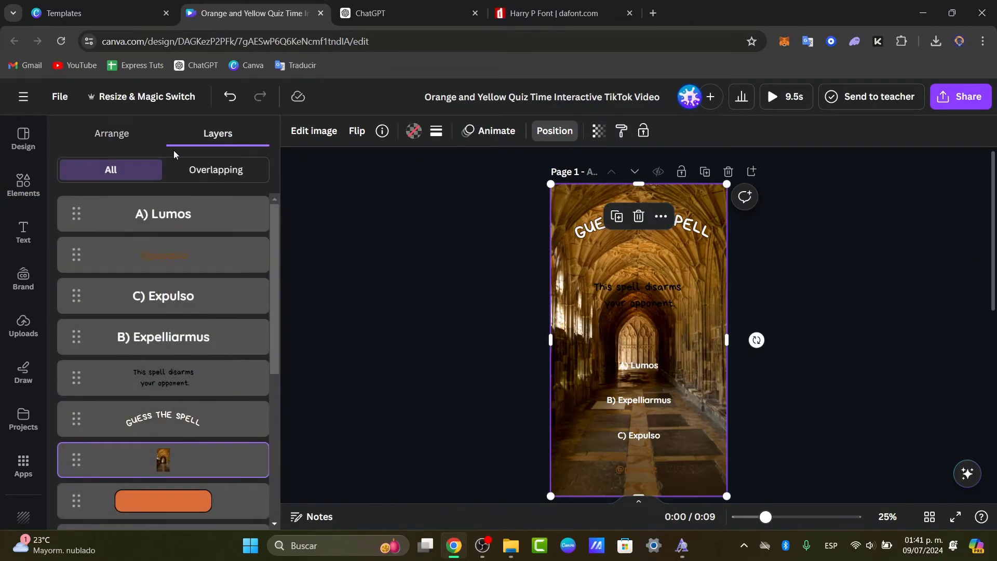
{"action": "scroll", "coordinate": [162, 413], "scroll_direction": "down", "scroll_amount": 1}
{"action": "scroll", "coordinate": [162, 413], "scroll_direction": "down", "scroll_amount": 2}
{"action": "left_click_drag", "start_coordinate": [72, 340], "coordinate": [73, 485]}
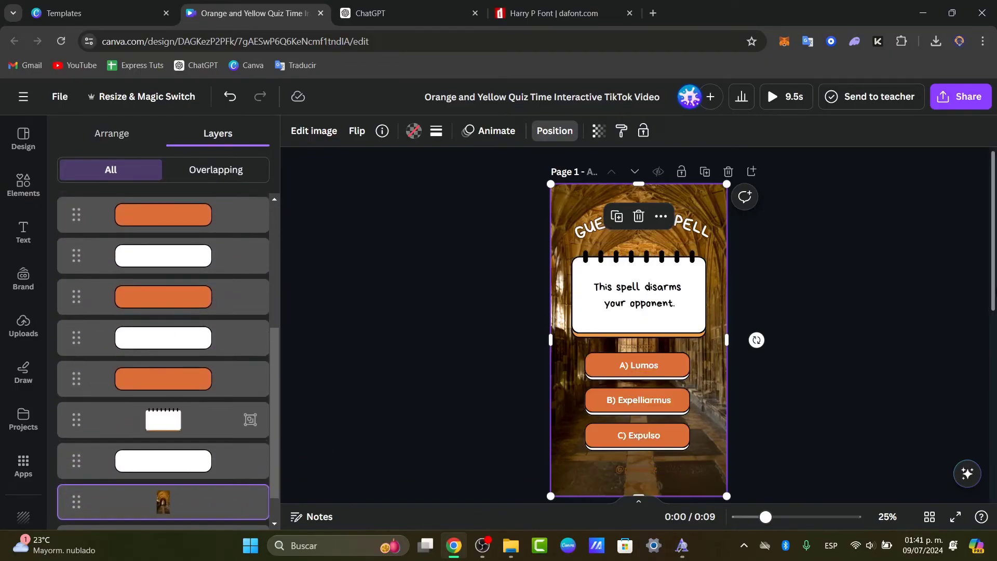
{"action": "left_click", "coordinate": [774, 239]}
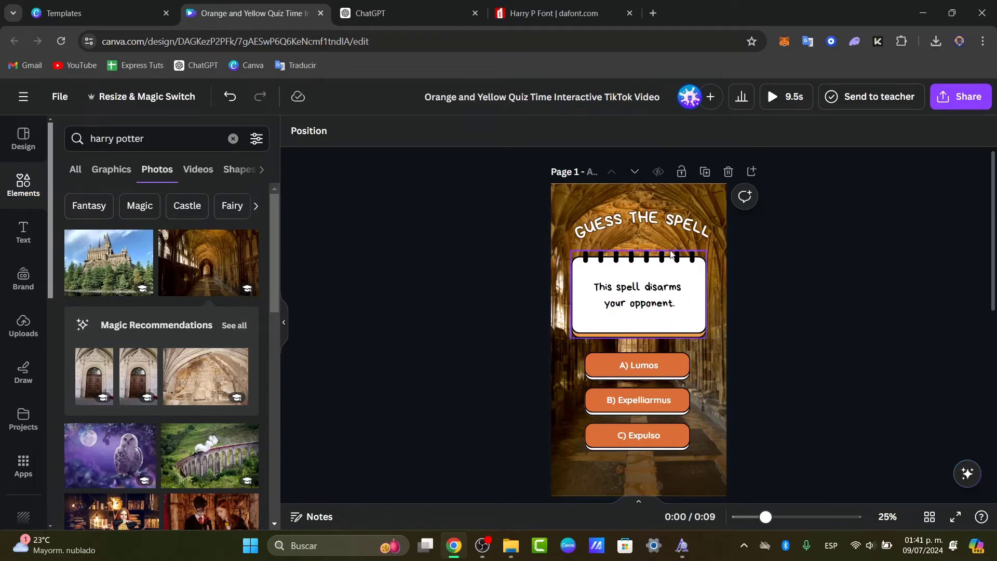
- Turn the A) Lumos answer button red with a custom fill colour
{"action": "left_click", "coordinate": [684, 372]}
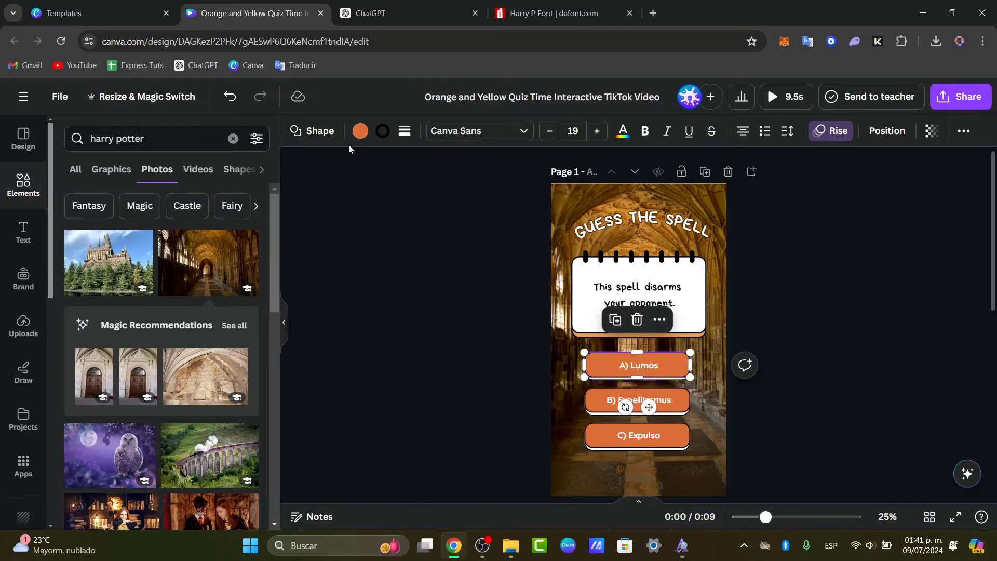
{"action": "left_click", "coordinate": [360, 132]}
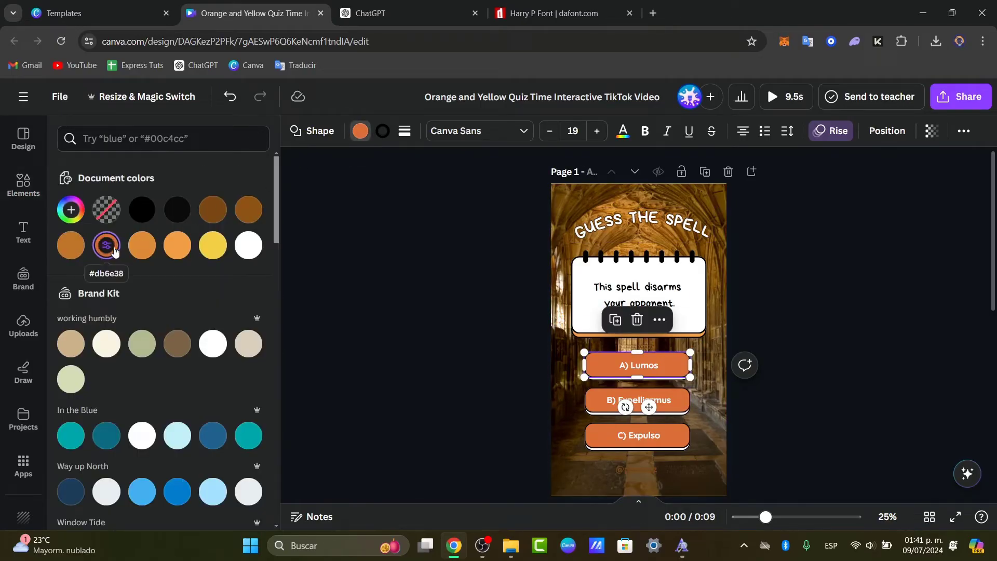
{"action": "left_click", "coordinate": [114, 250]}
{"action": "left_click_drag", "start_coordinate": [229, 352], "coordinate": [244, 352]}
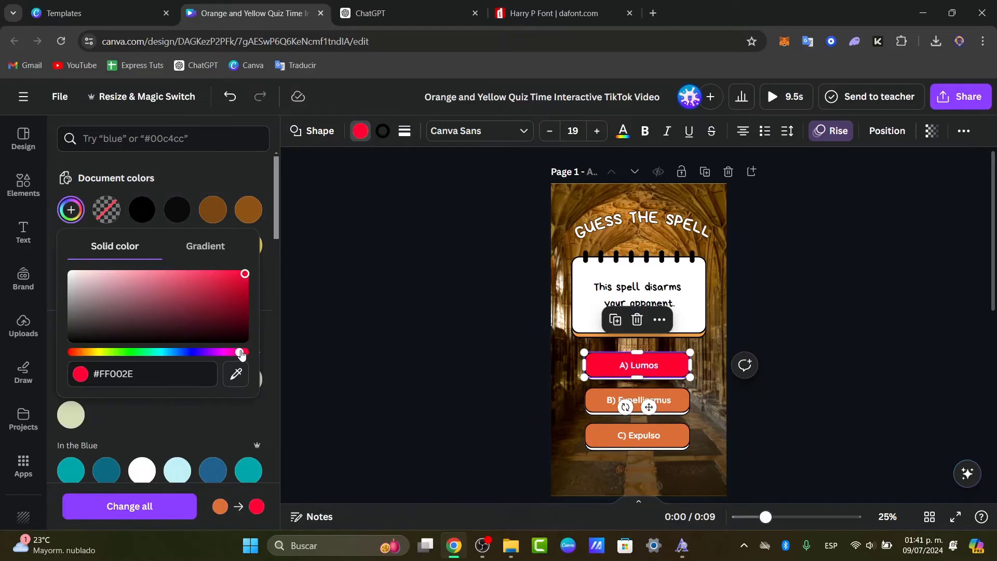
- Animate the whole page with Magic Animate and apply a chosen animation style
{"action": "left_click", "coordinate": [719, 404]}
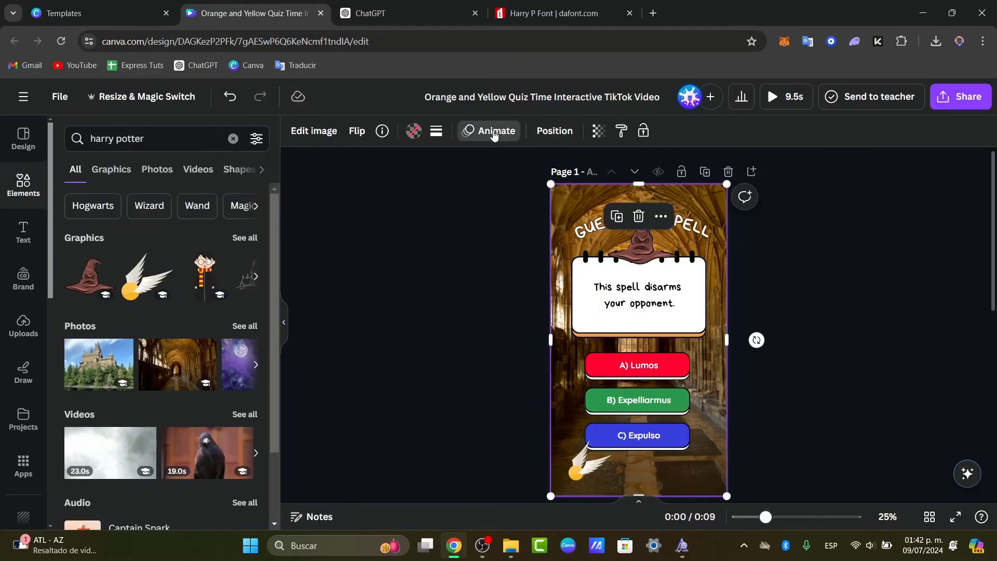
{"action": "left_click", "coordinate": [493, 135]}
{"action": "left_click", "coordinate": [130, 134]}
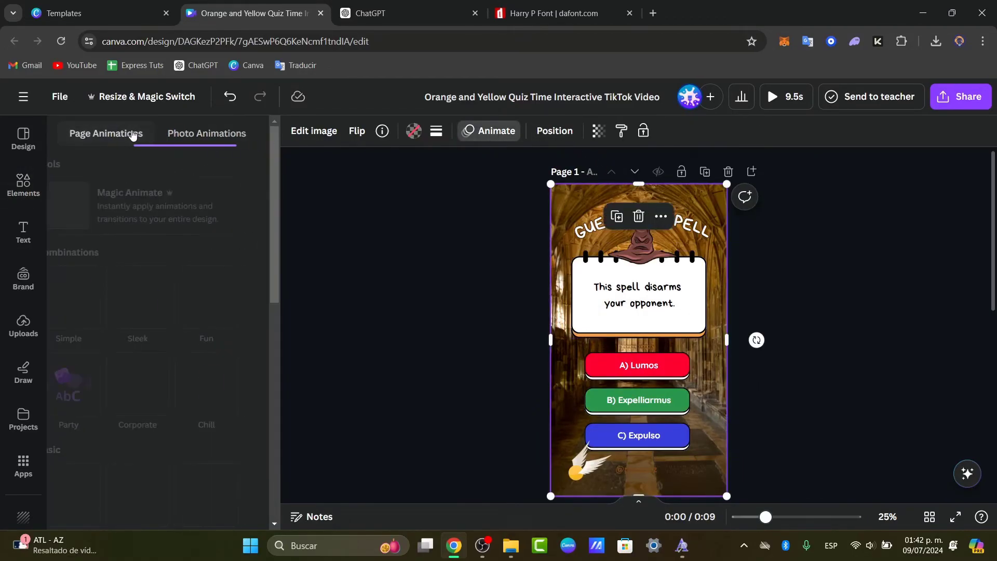
{"action": "left_click", "coordinate": [221, 209]}
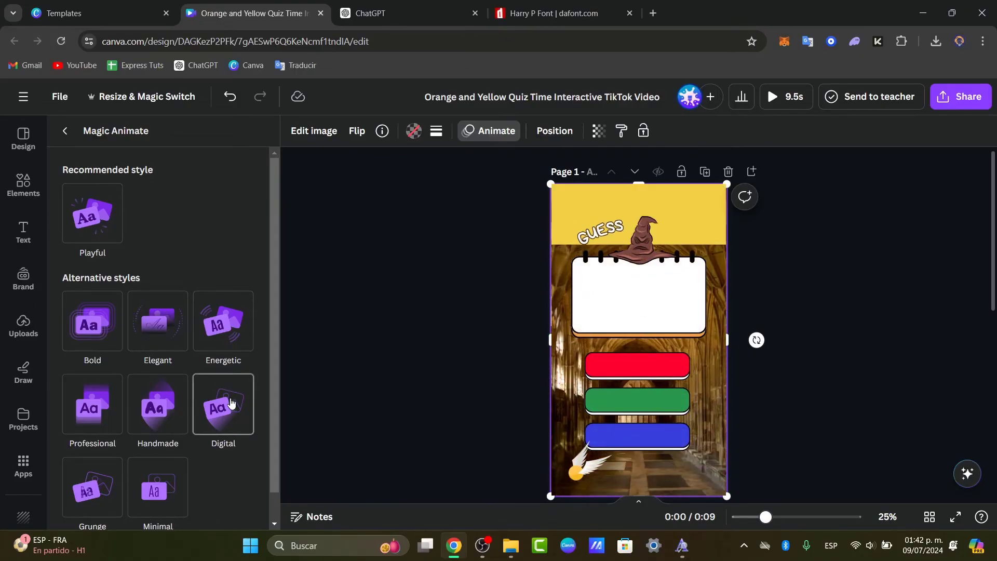
{"action": "left_click", "coordinate": [220, 408]}
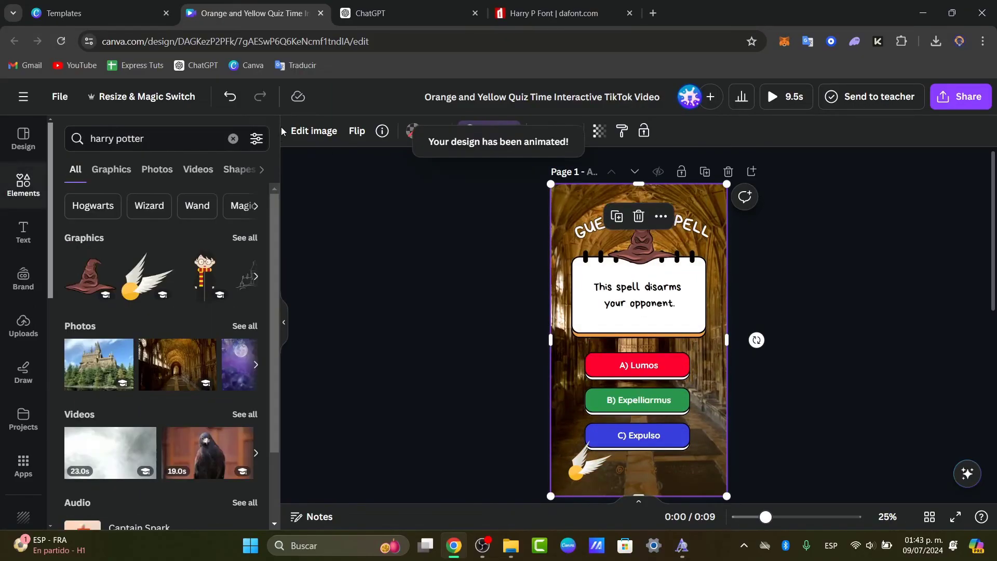
- Download page 1 alone as an MP4 video, leaving Page 2 out, then return to ChatGPT
{"action": "left_click", "coordinate": [722, 199]}
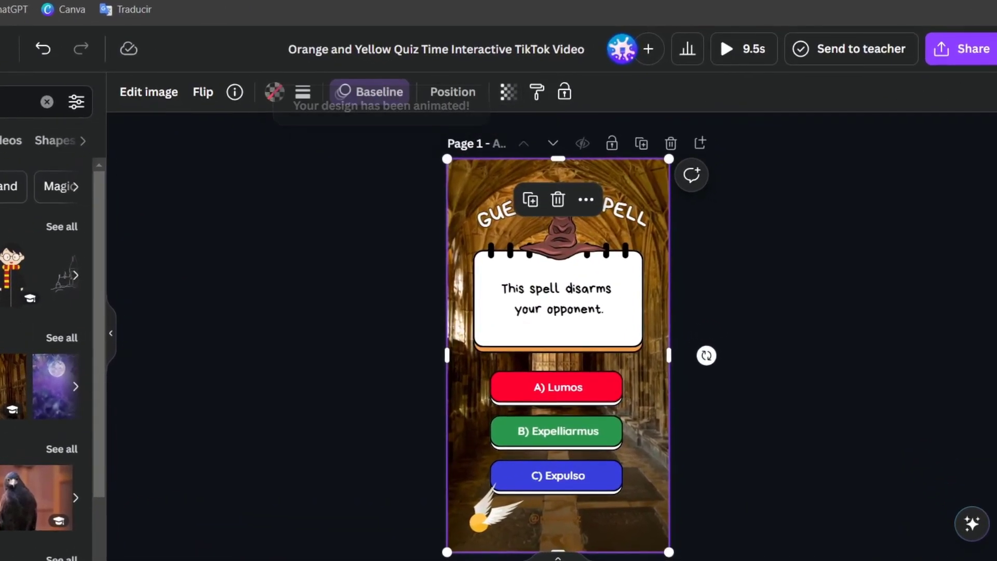
{"action": "left_click", "coordinate": [961, 49]}
{"action": "left_click", "coordinate": [761, 459]}
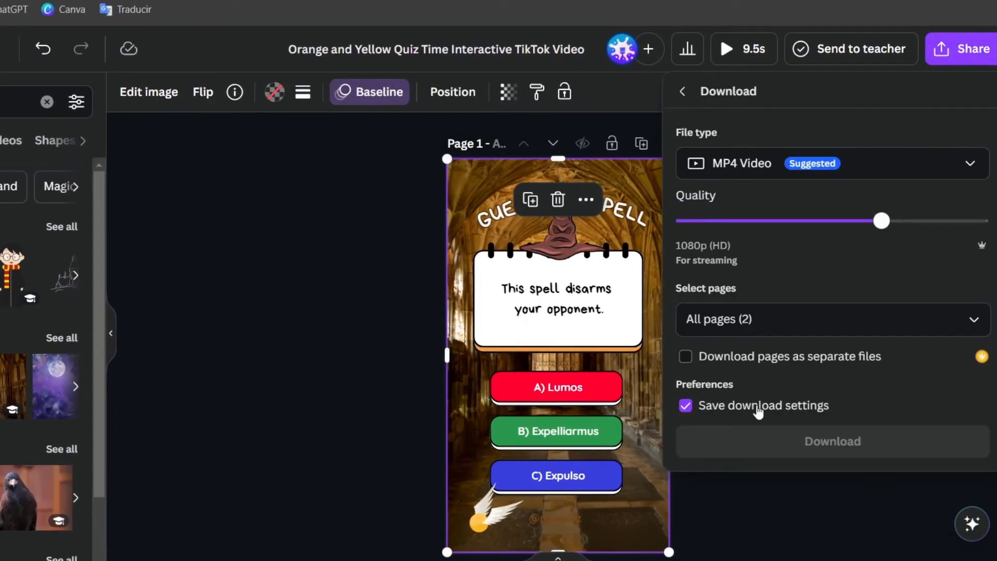
{"action": "left_click", "coordinate": [779, 319]}
{"action": "left_click", "coordinate": [769, 451]}
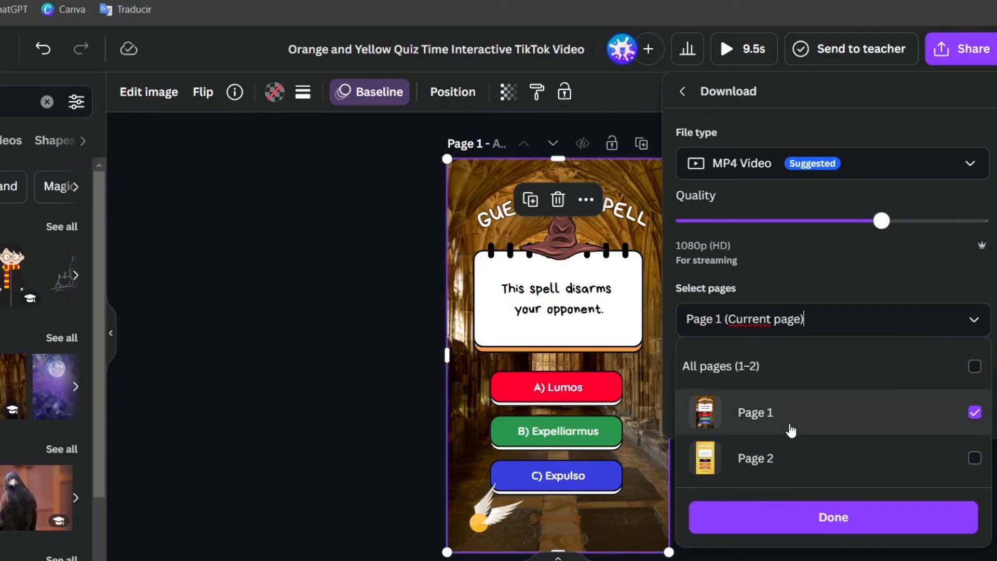
{"action": "left_click", "coordinate": [808, 527]}
{"action": "left_click", "coordinate": [838, 404]}
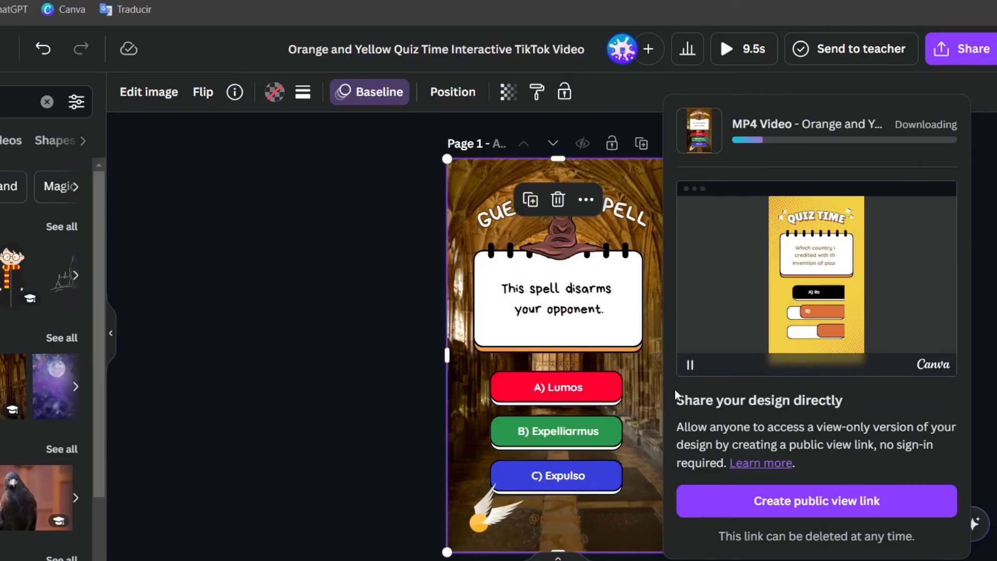
{"action": "key", "text": "ctrl+Tab"}
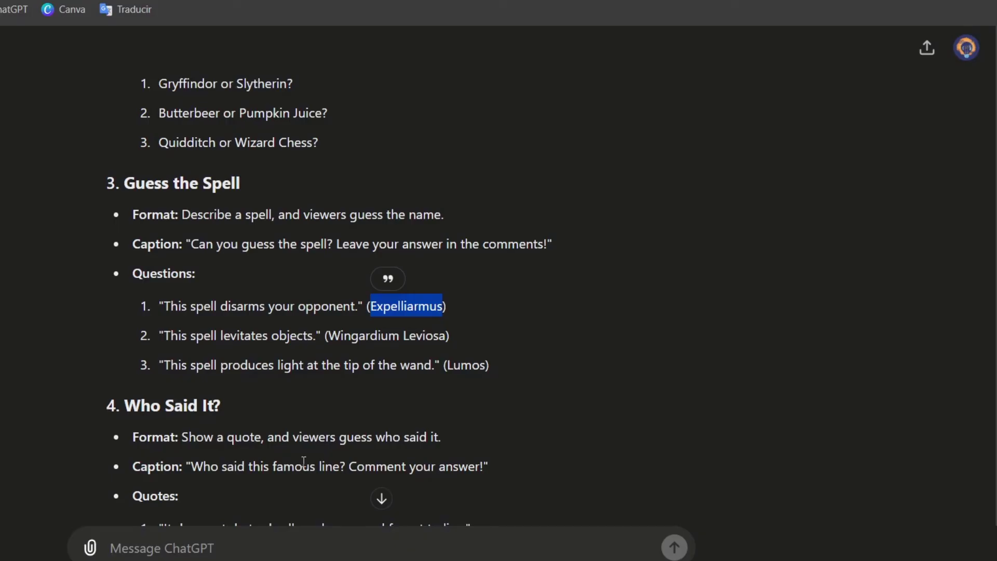
- After confirming Expelliarmus as the disarming-spell answer in ChatGPT, switch back to the Canva design
{"action": "key", "text": "ctrl+shift+Tab"}
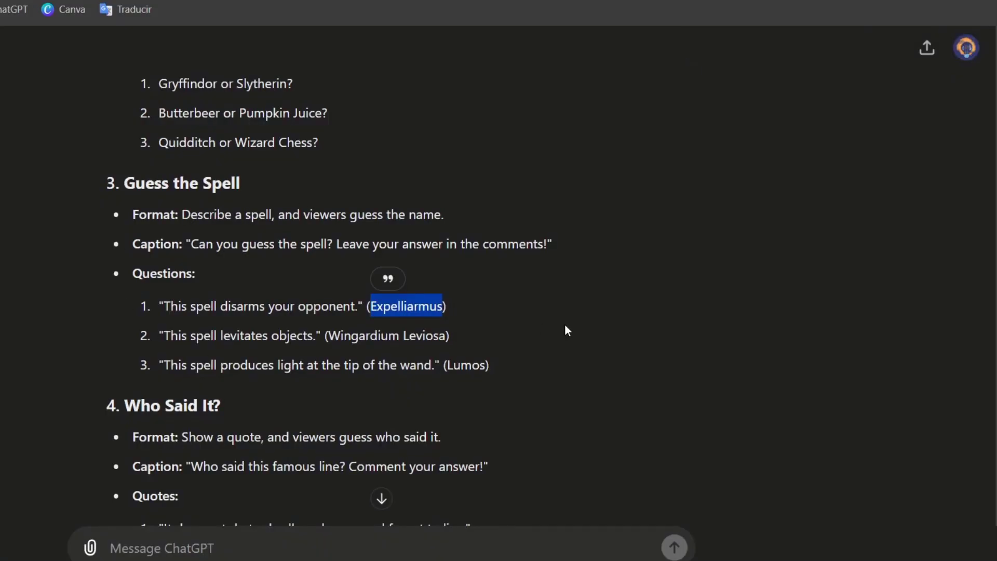
- Open 'Orange and Yellow Quiz Time Interactive TikTok Video.mp4' from the browser's recent downloads
{"action": "left_click", "coordinate": [565, 337]}
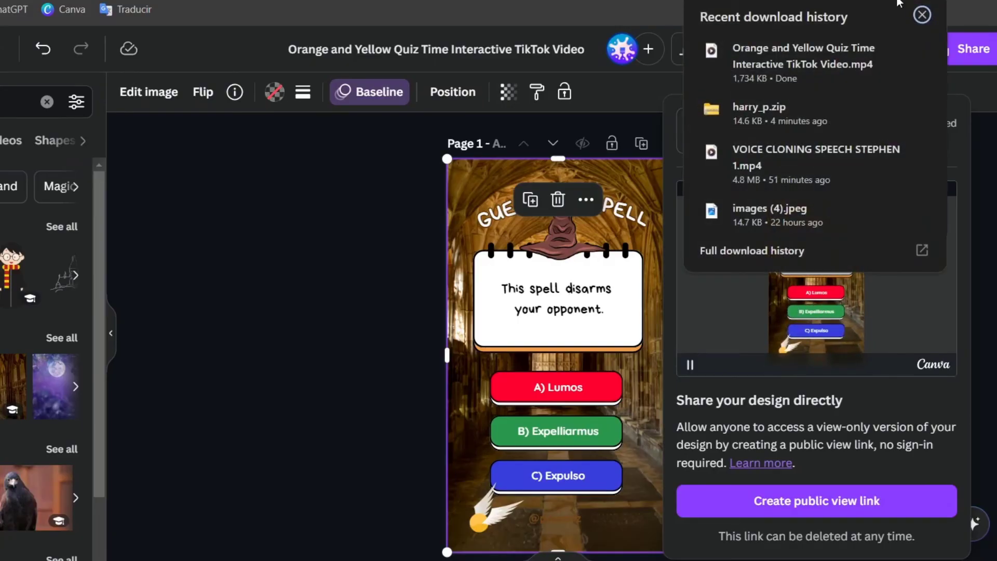
{"action": "left_click", "coordinate": [821, 51]}
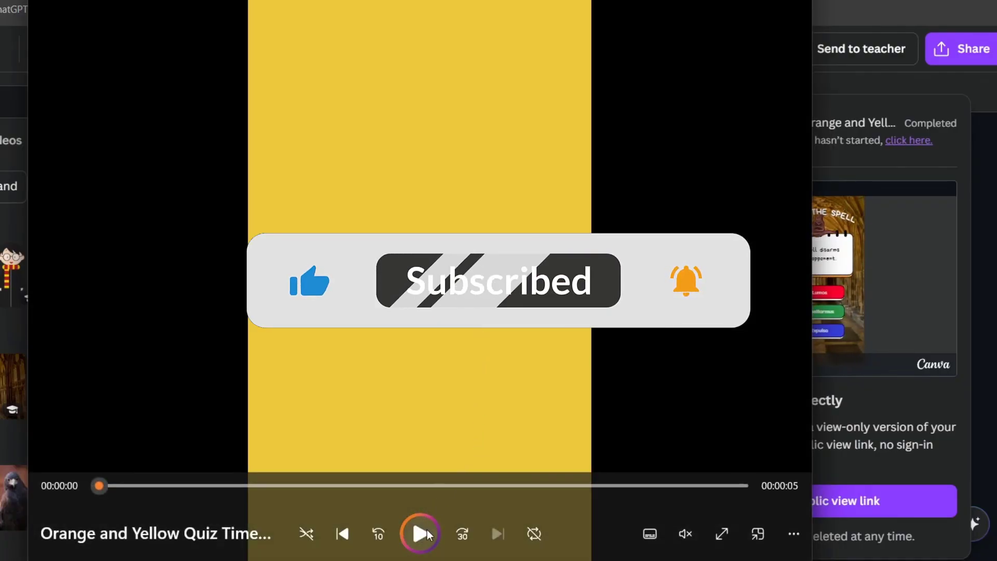
- Replay the exported Guess the Spell quiz video from the start in Media Player
{"action": "left_click", "coordinate": [423, 532]}
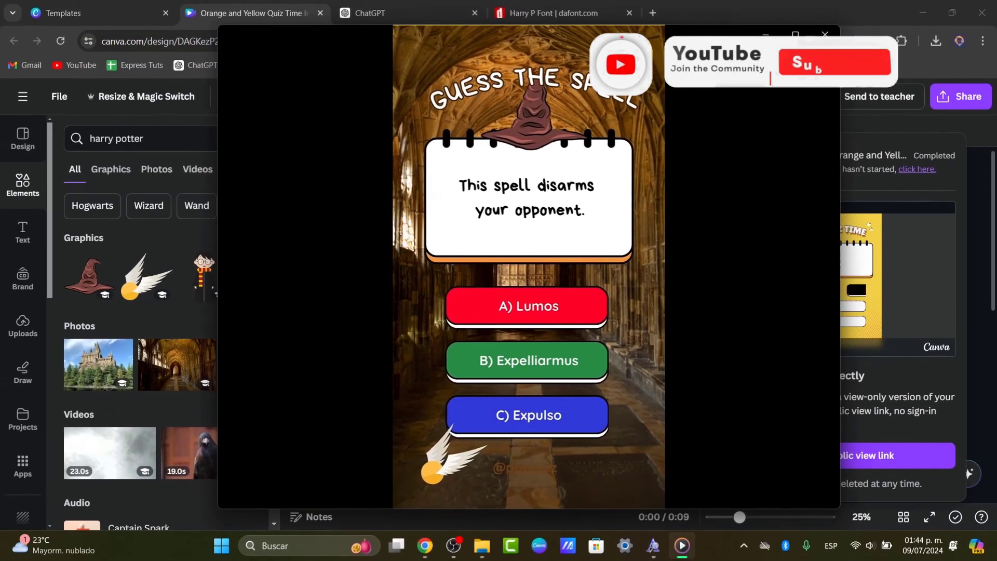